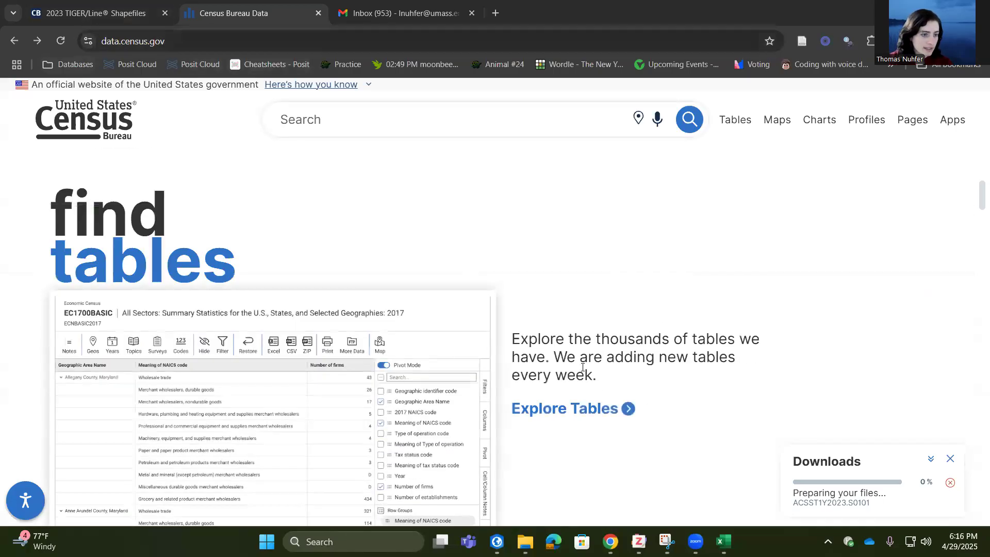
# Open the Census table explorer and cancel the pending S0101 download.
pyautogui.scroll(-1, 567, 335)
pyautogui.click(567, 342)
pyautogui.click(950, 458)
pyautogui.click(593, 340)
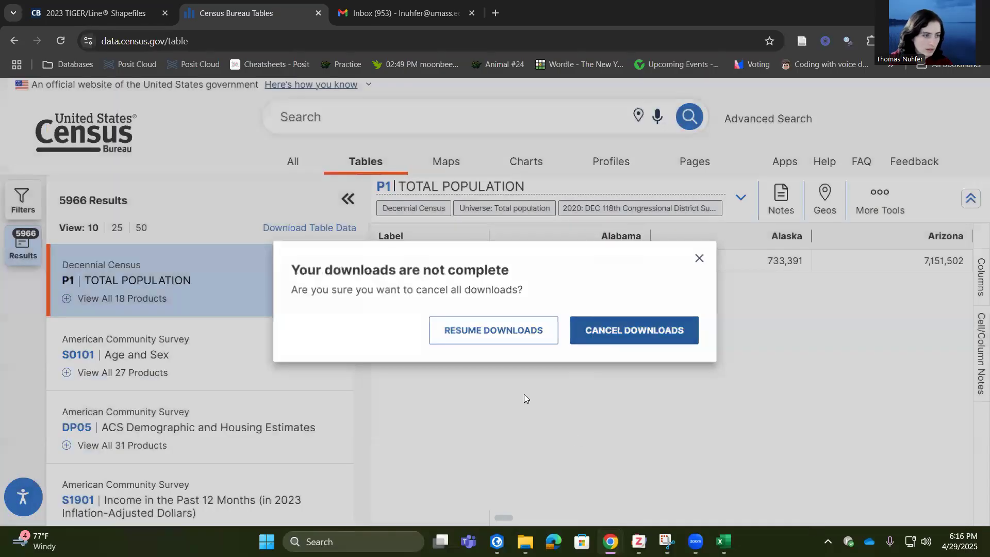
# Filter the tables by Census Tract geography to all census tracts within Massachusetts.
pyautogui.click(23, 206)
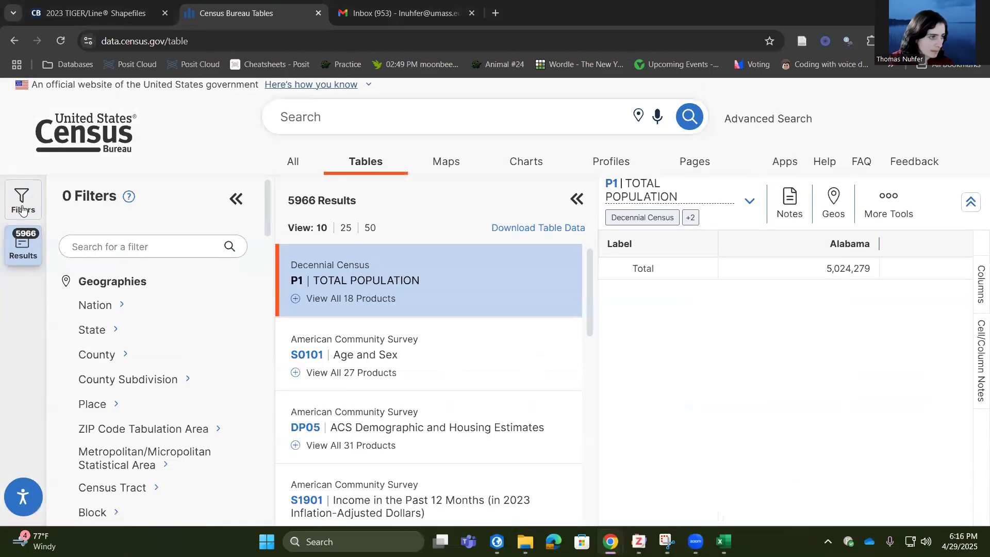
pyautogui.scroll(-3, 127, 347)
pyautogui.click(132, 359)
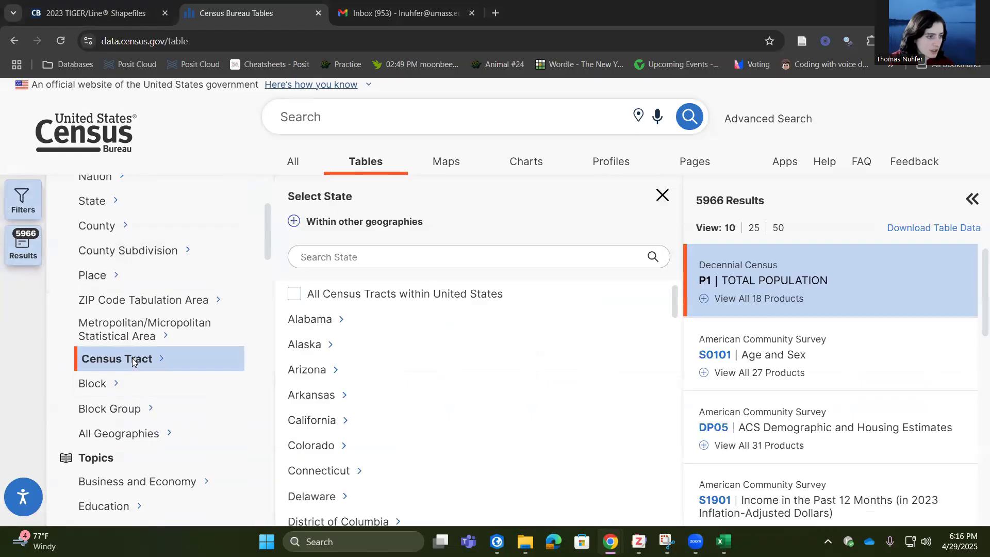
pyautogui.scroll(-4, 352, 418)
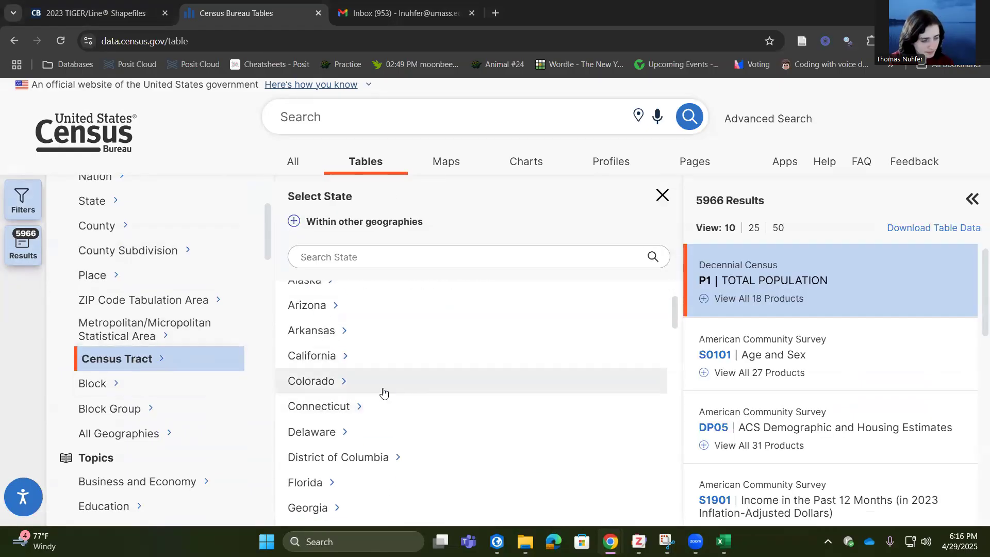
pyautogui.scroll(-5, 443, 305)
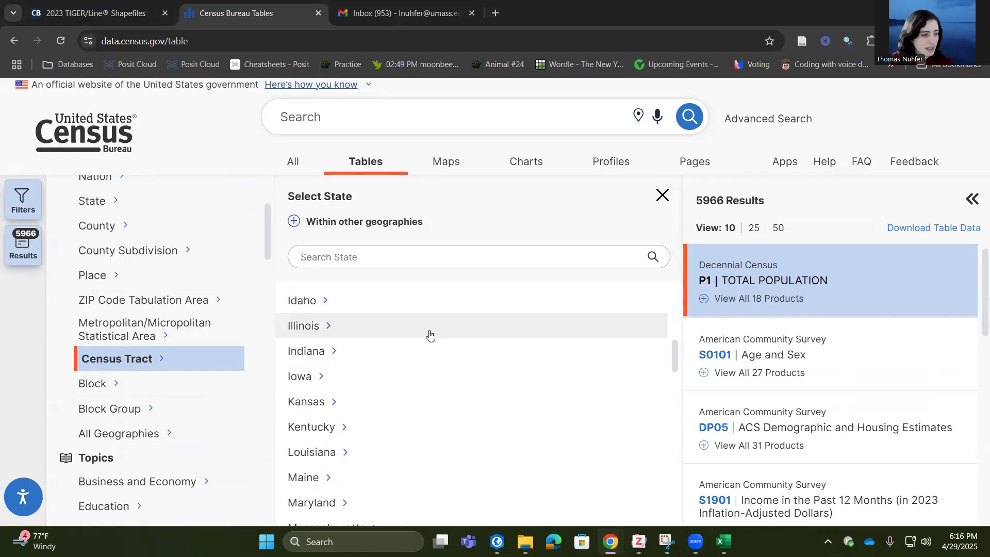
pyautogui.click(381, 402)
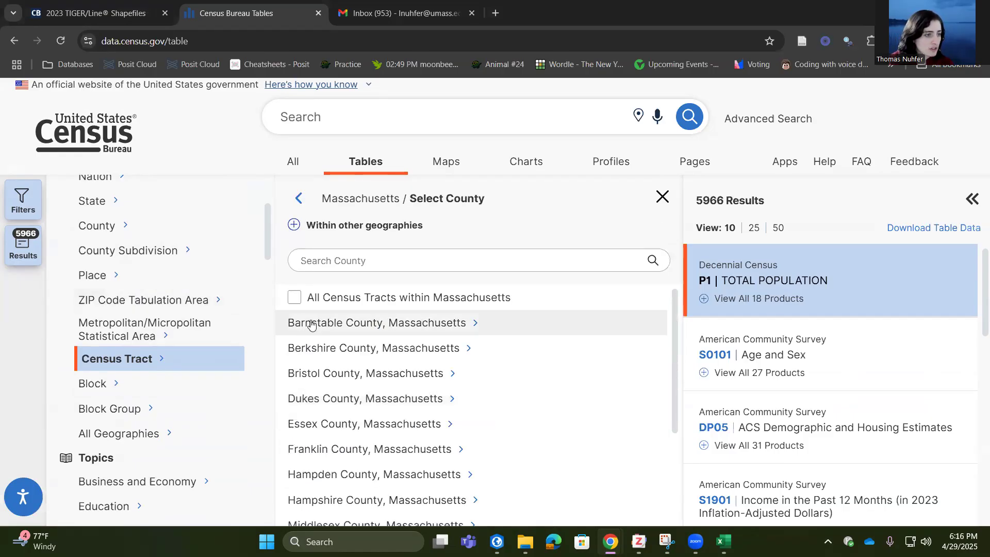
pyautogui.click(294, 301)
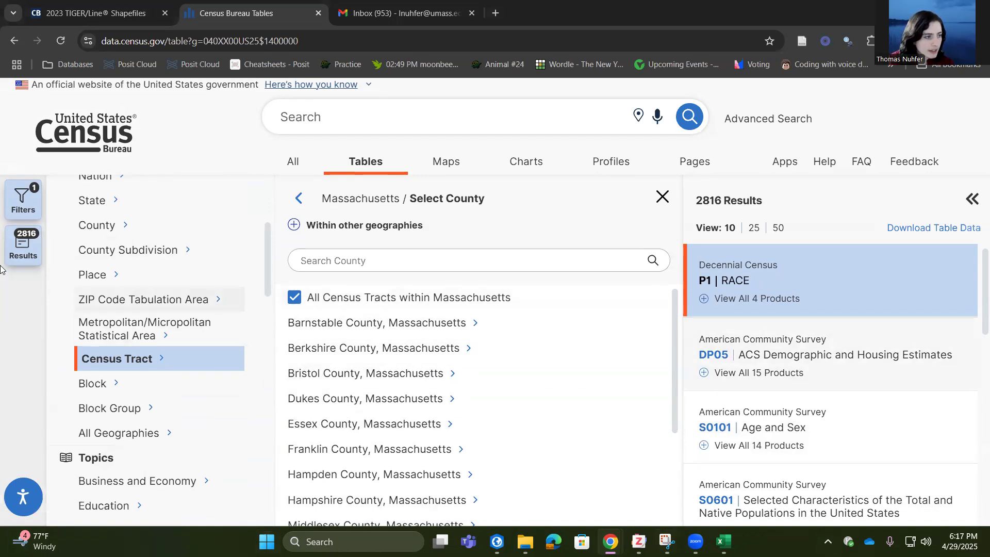
# Show the filtered results and expand all products of table S0802, Means of Transportation to Work by Selected Characteristics.
pyautogui.click(29, 241)
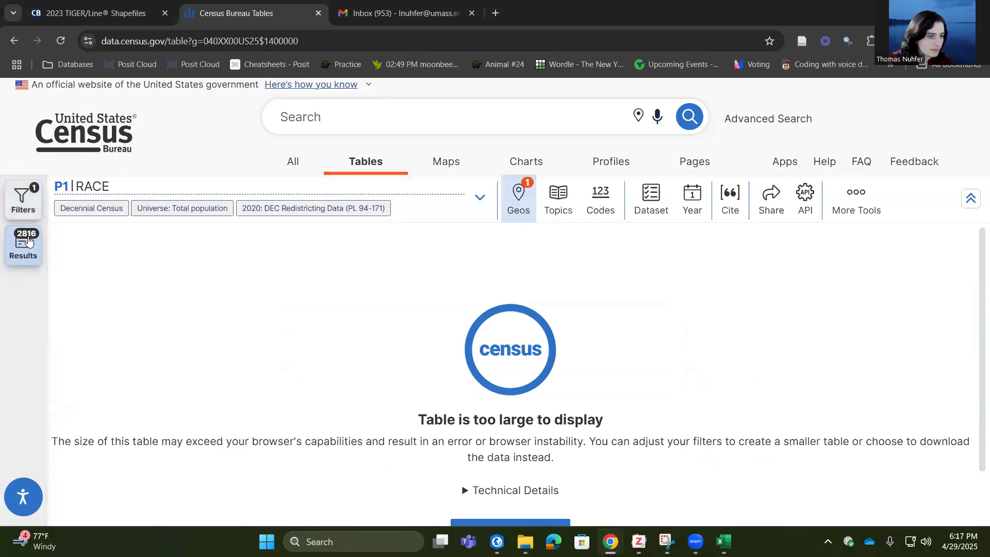
pyautogui.click(28, 241)
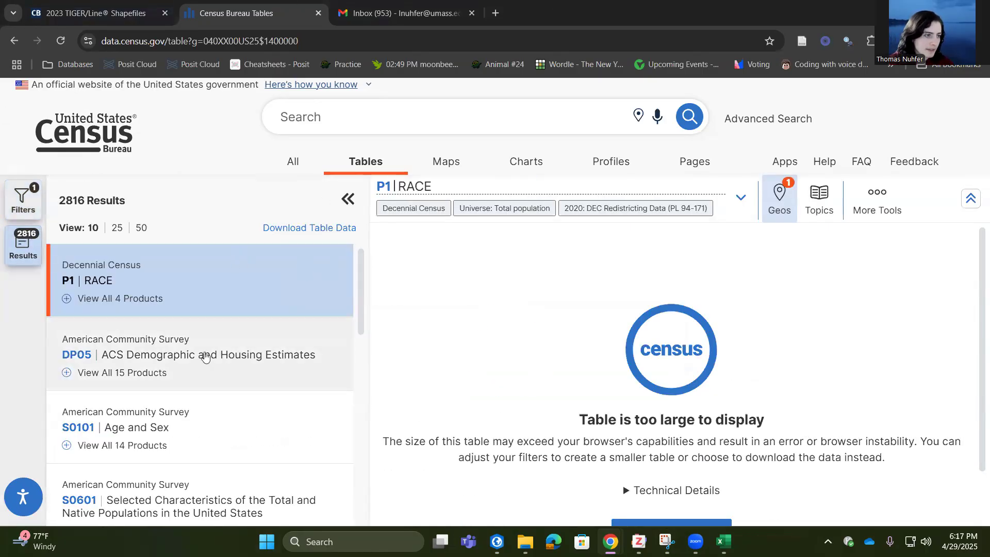
pyautogui.scroll(-1, 217, 345)
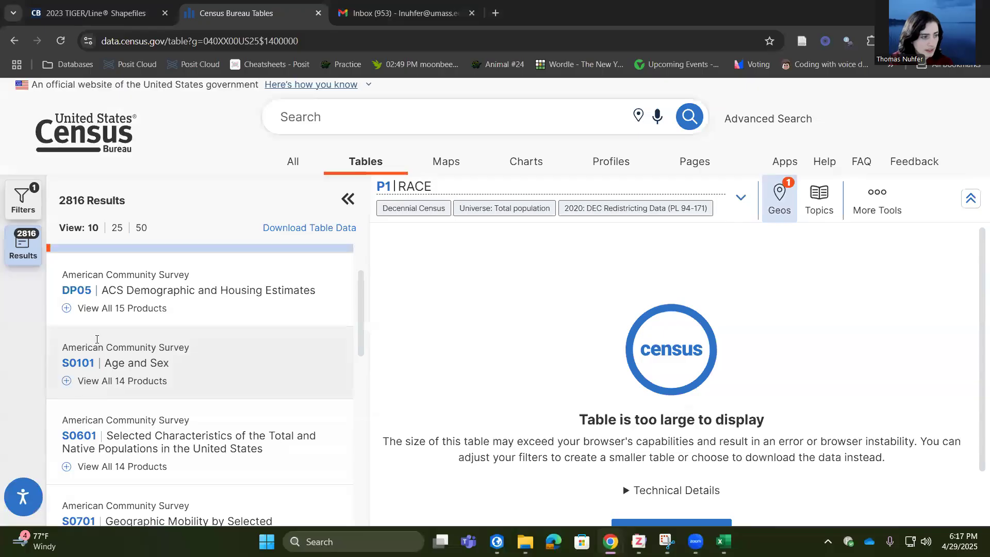
pyautogui.scroll(-1, 155, 392)
pyautogui.scroll(-2, 277, 382)
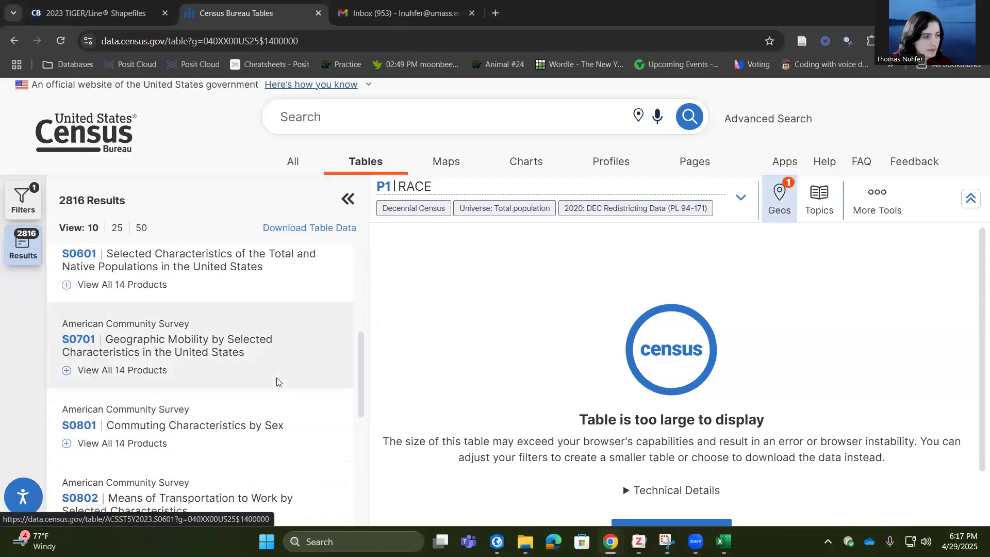
pyautogui.scroll(-1, 276, 382)
pyautogui.scroll(-1, 100, 401)
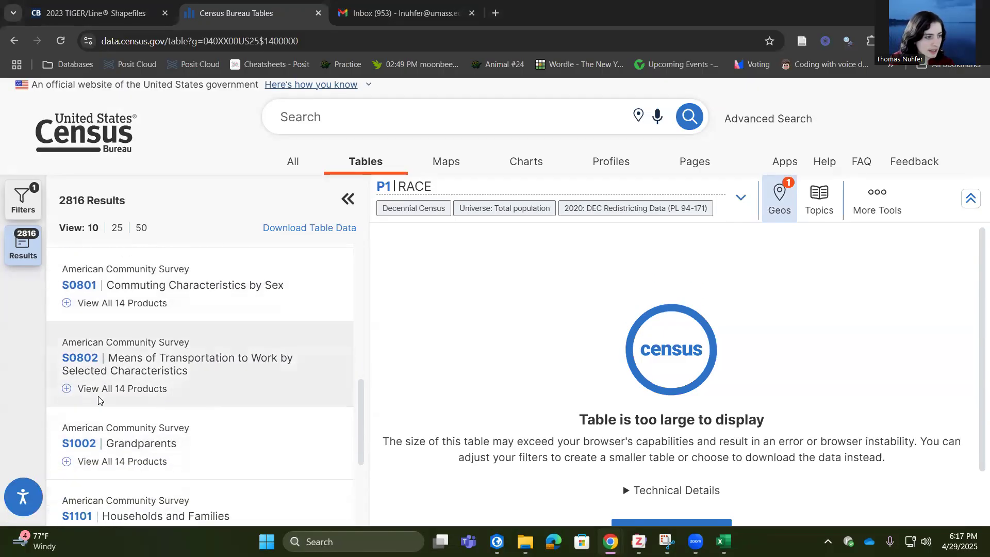
pyautogui.click(66, 389)
pyautogui.scroll(-4, 182, 338)
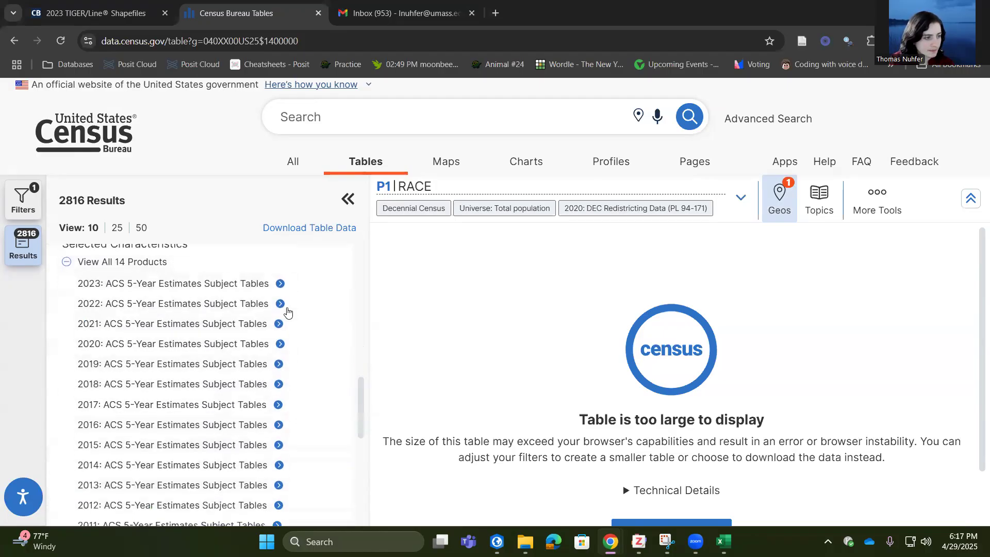
# Select table S0802 and download its 2023 ACS 5-Year Estimates Subject Tables as a ZIP.
pyautogui.scroll(3, 182, 339)
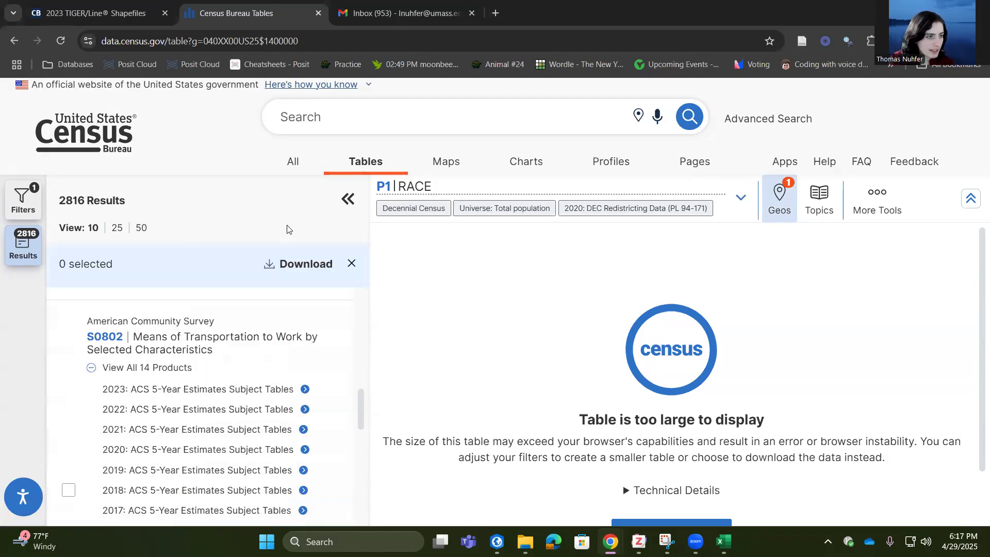
pyautogui.scroll(-1, 83, 395)
pyautogui.click(69, 426)
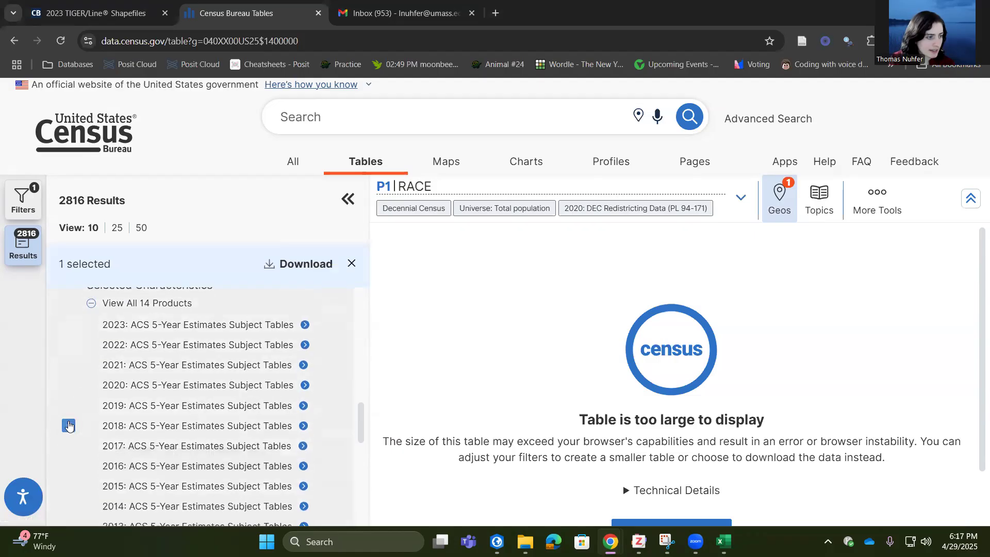
pyautogui.click(292, 263)
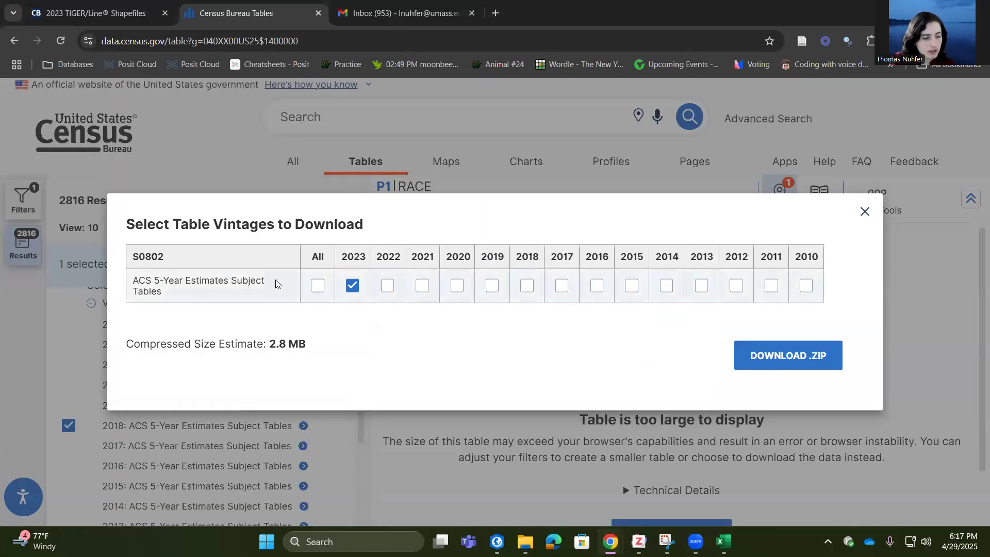
pyautogui.click(764, 356)
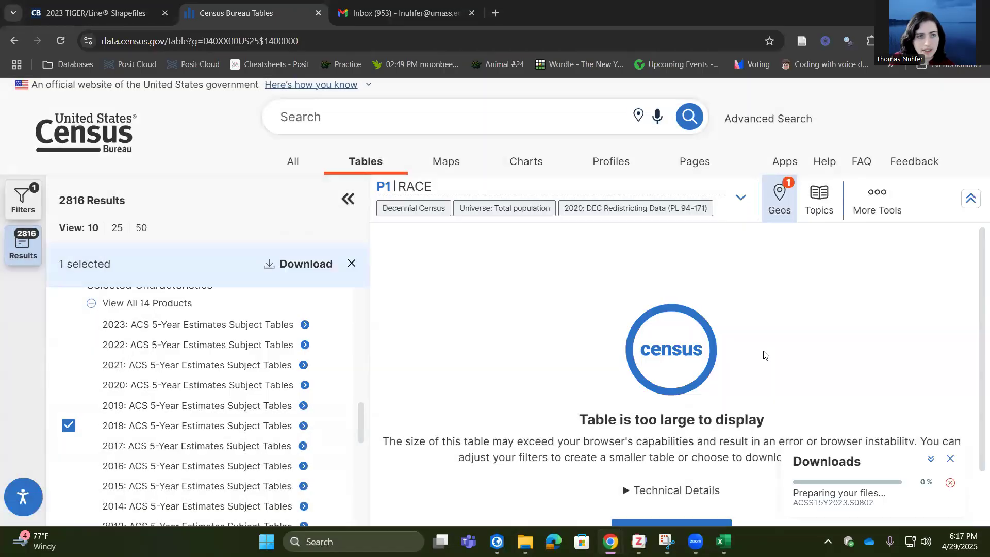
pyautogui.moveTo(801, 492); pyautogui.dragTo(885, 494)
pyautogui.click(846, 500)
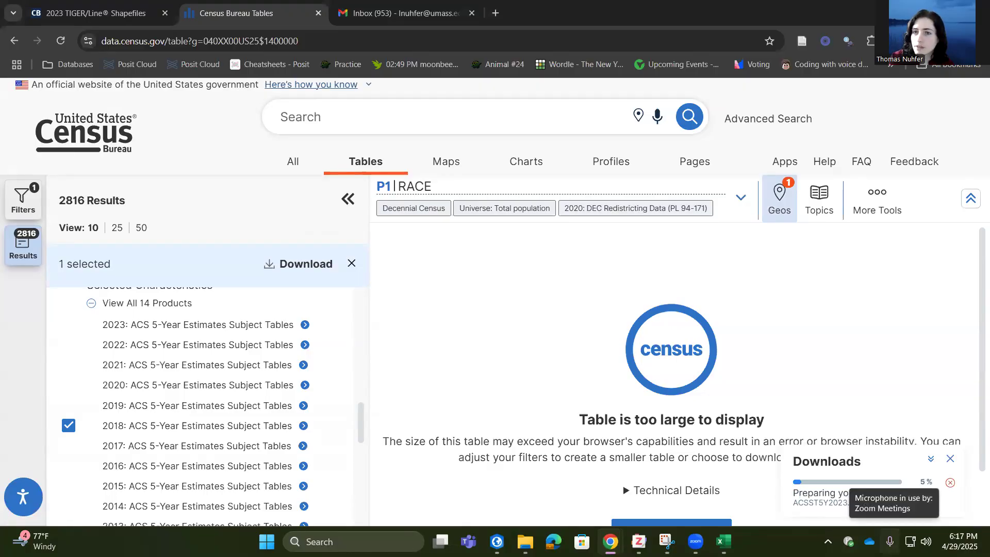
# Switch to the TIGER/Line Shapefiles page and return to its year and layer selection form.
pyautogui.click(137, 4)
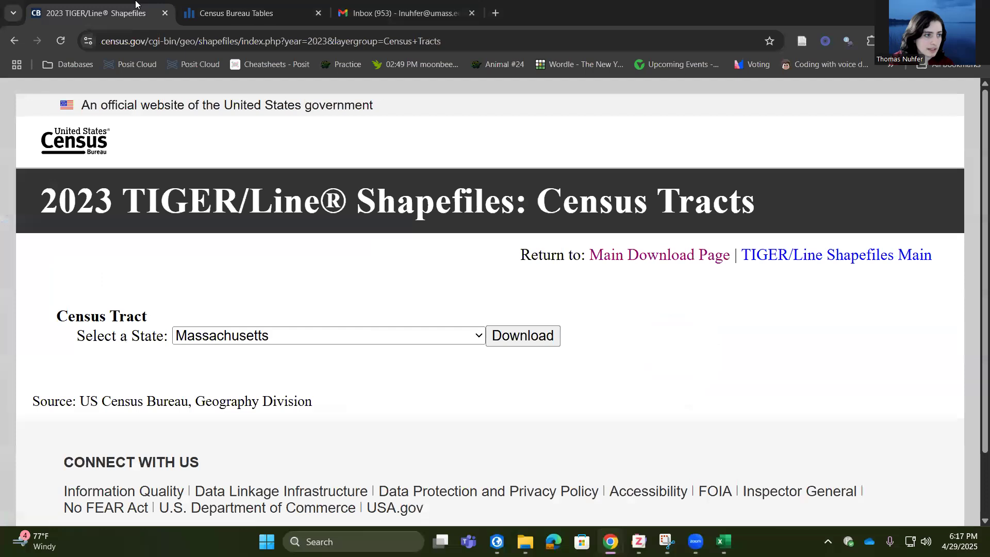
pyautogui.click(7, 45)
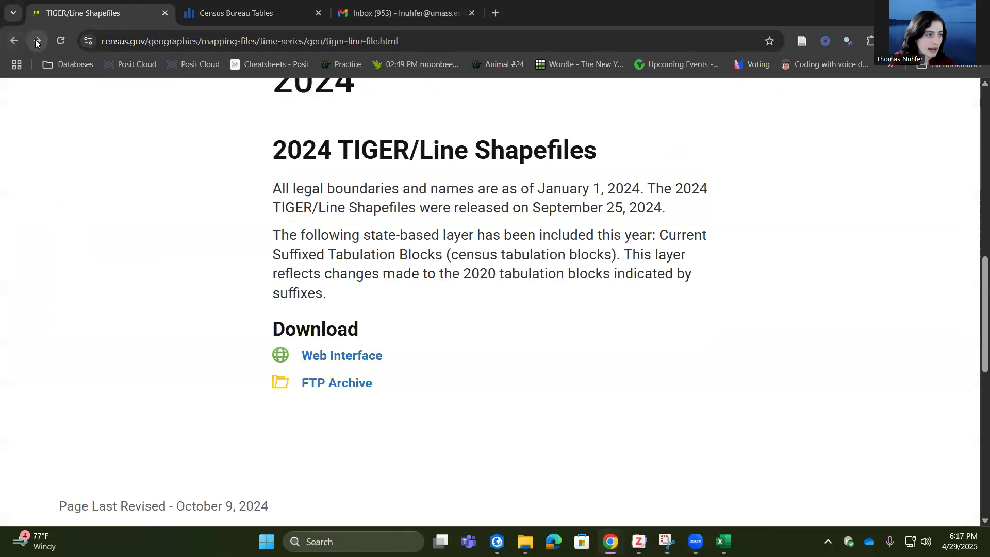
pyautogui.click(36, 41)
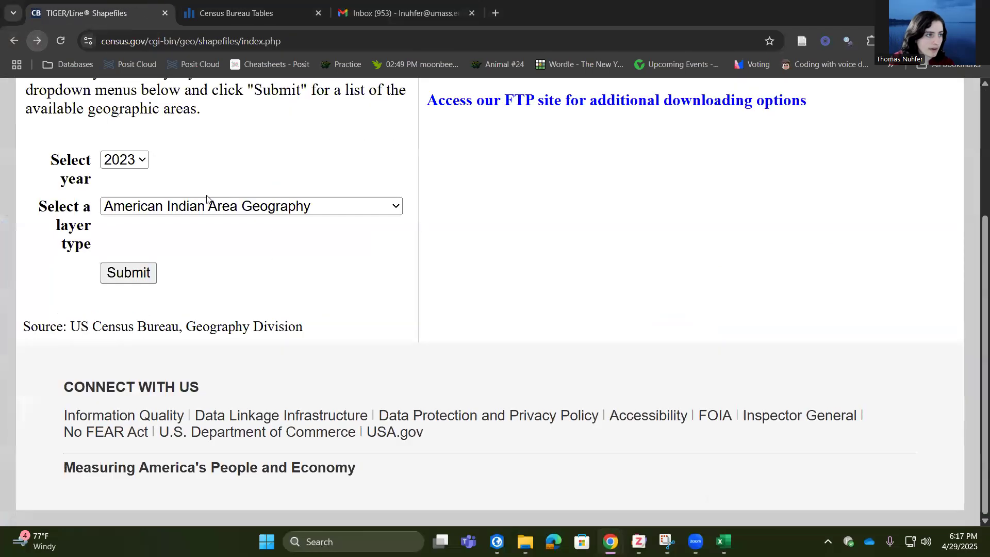
pyautogui.scroll(3, 321, 168)
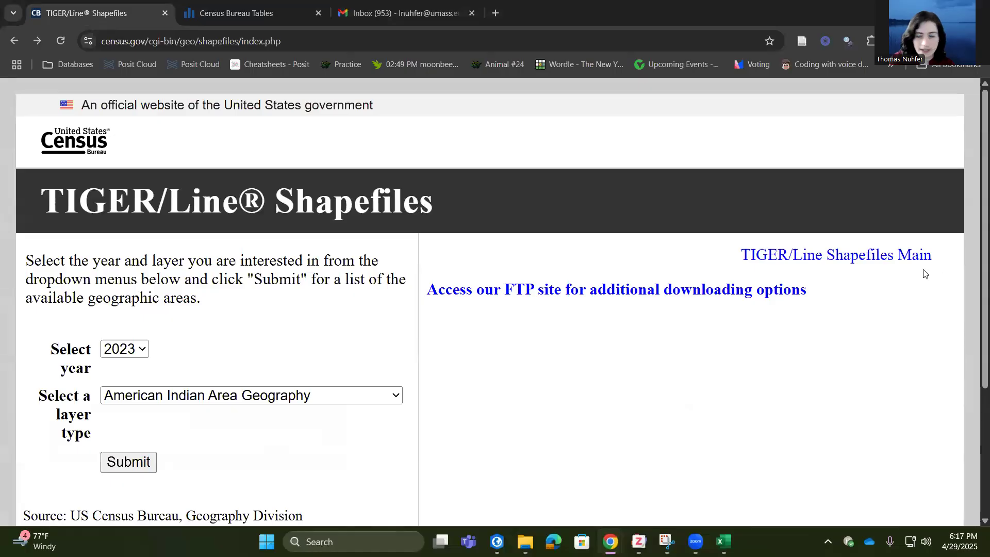
# Request the 2023 shapefiles for the Census Tracts layer type.
pyautogui.click(133, 349)
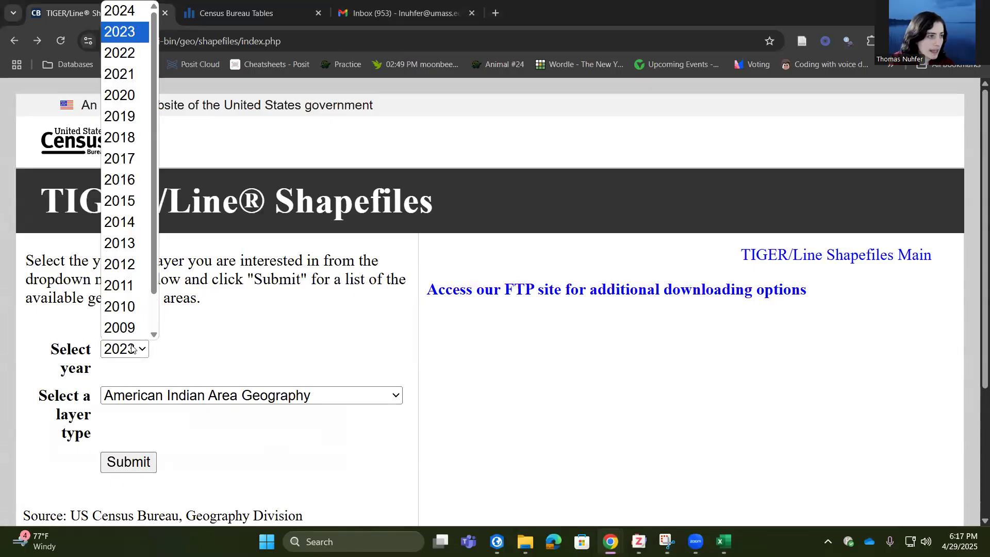
pyautogui.click(120, 32)
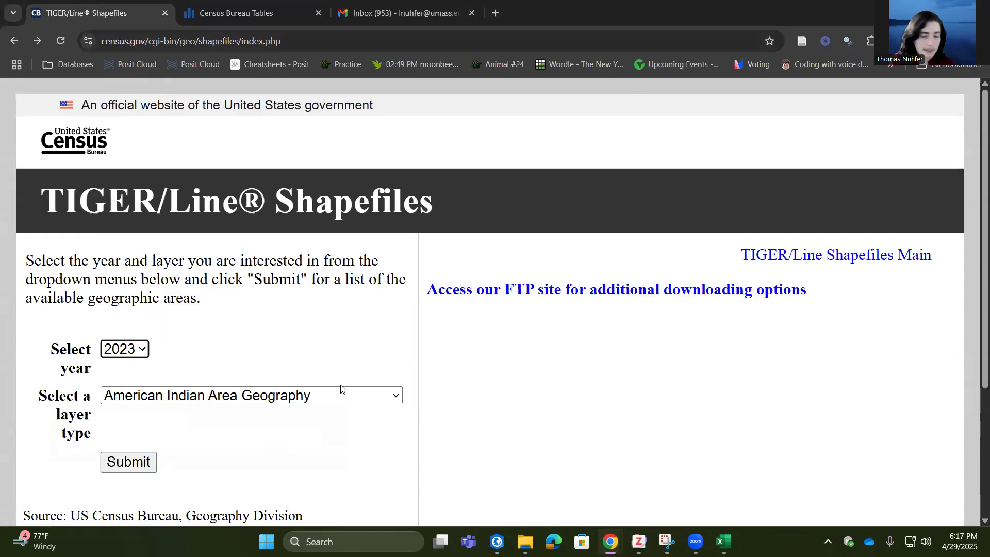
pyautogui.click(252, 395)
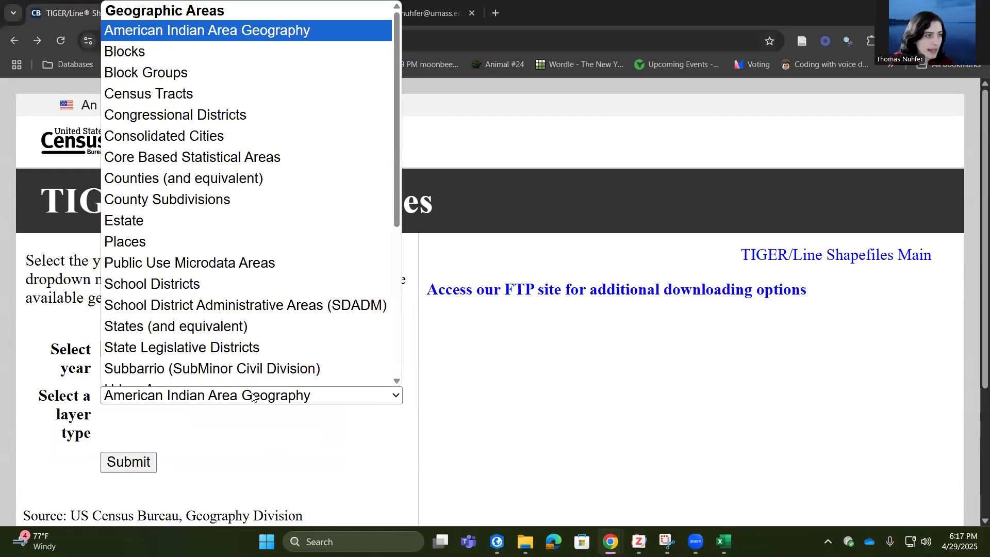
pyautogui.click(199, 78)
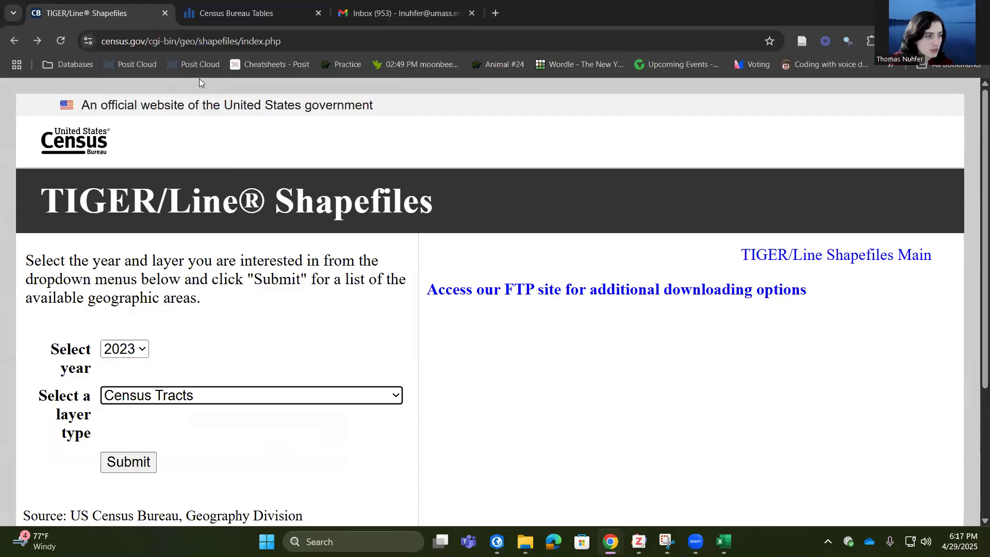
pyautogui.click(138, 463)
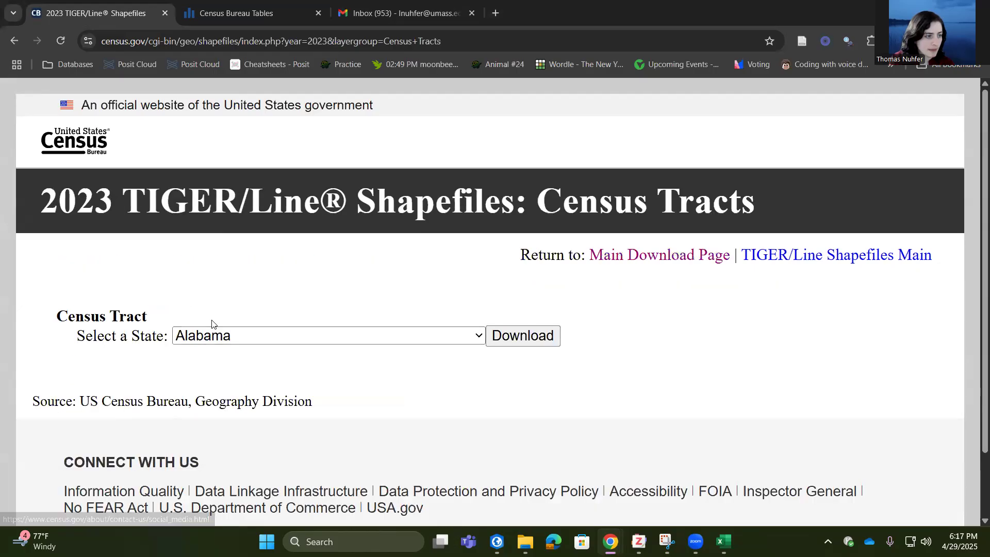
# Choose Massachusetts as the state and download its census tract shapefile.
pyautogui.click(224, 338)
pyautogui.scroll(-1, 290, 184)
pyautogui.scroll(-8, 290, 185)
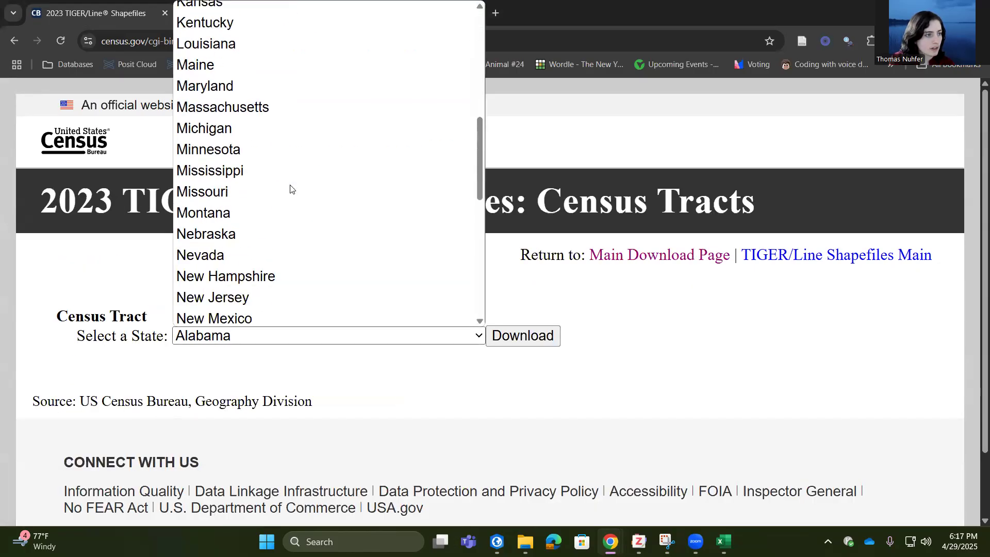
pyautogui.scroll(2, 273, 117)
pyautogui.click(271, 117)
pyautogui.click(523, 335)
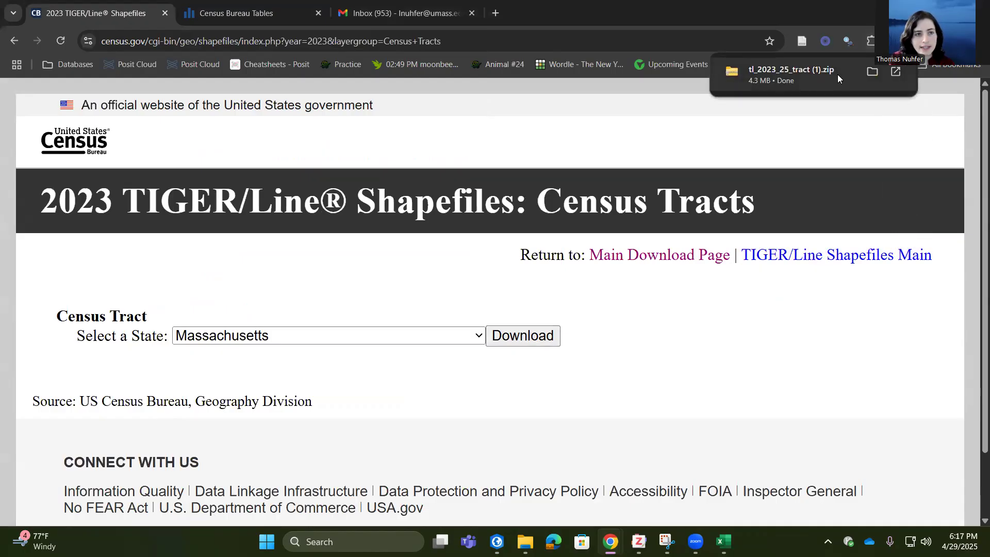
# Open the downloaded tl_2023_25_tract (1).zip, examine the shapefile components inside, and close the archive window.
pyautogui.click(789, 75)
pyautogui.moveTo(411, 278); pyautogui.dragTo(340, 130)
pyautogui.click(571, 325)
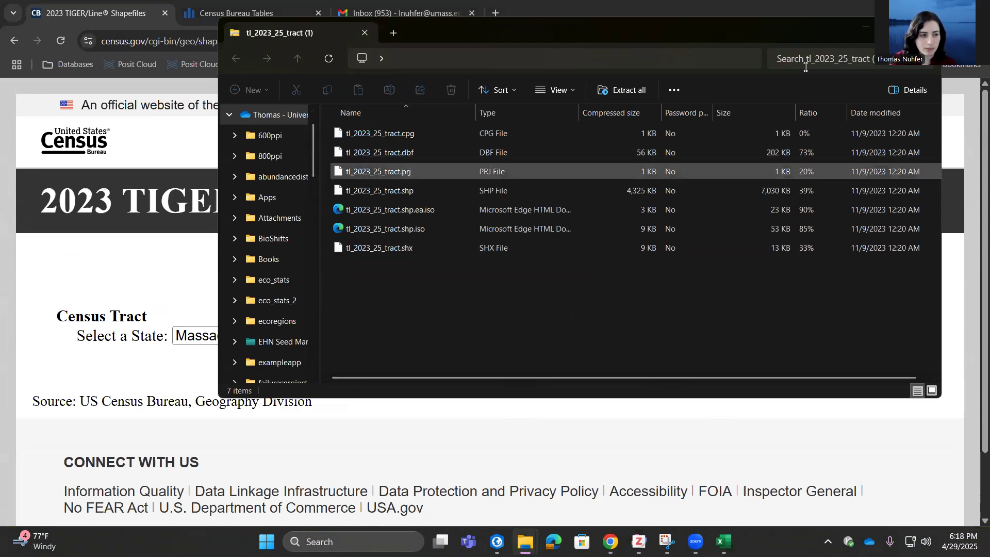
pyautogui.click(926, 25)
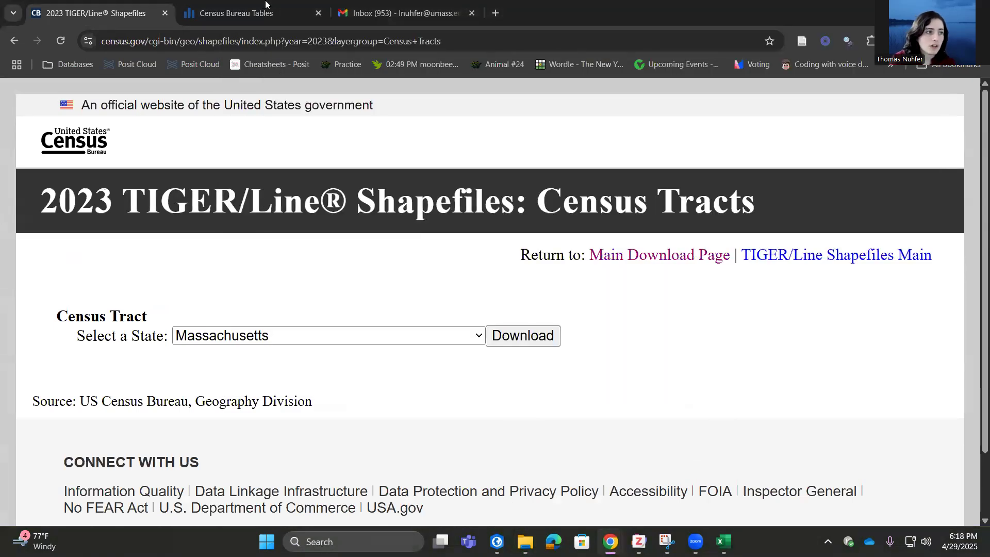
# Switch to the Census Bureau Tables page and always allow pop-ups and redirects from data.census.gov so the S0802 download can go through.
pyautogui.click(266, 4)
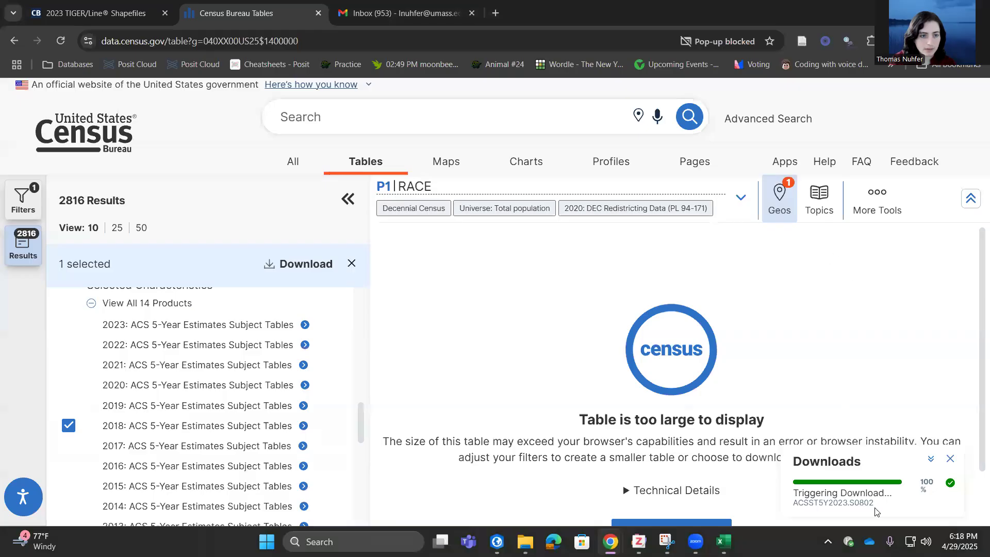
pyautogui.click(739, 43)
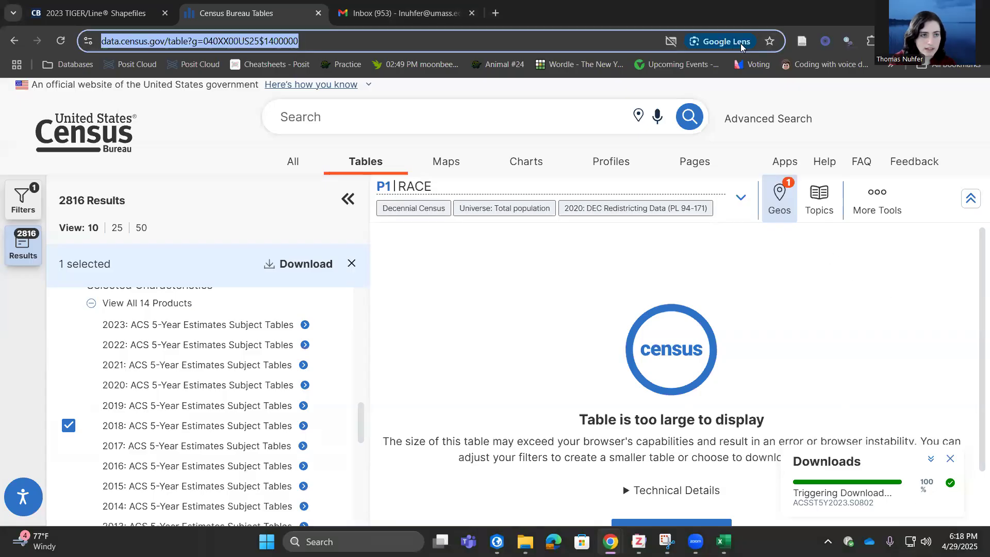
pyautogui.click(669, 40)
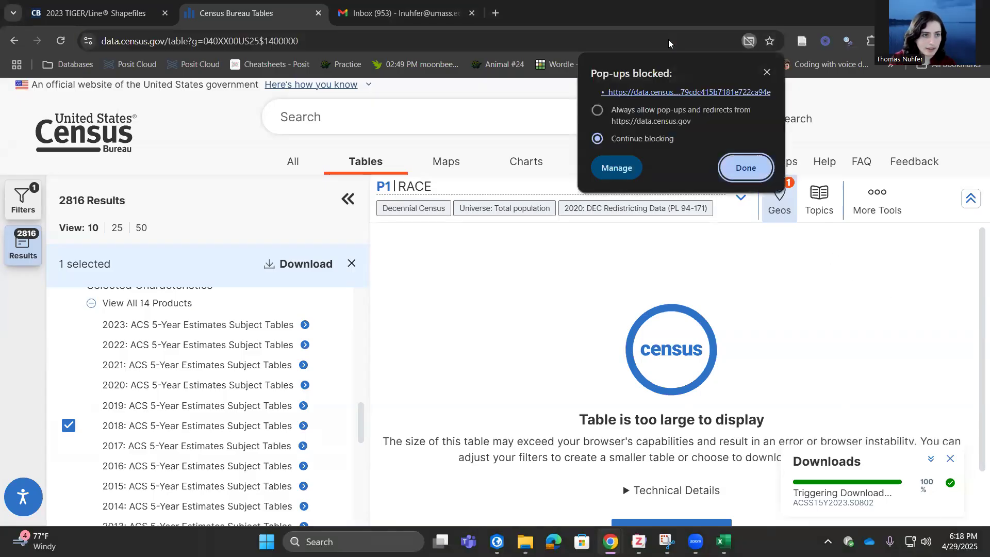
pyautogui.click(598, 110)
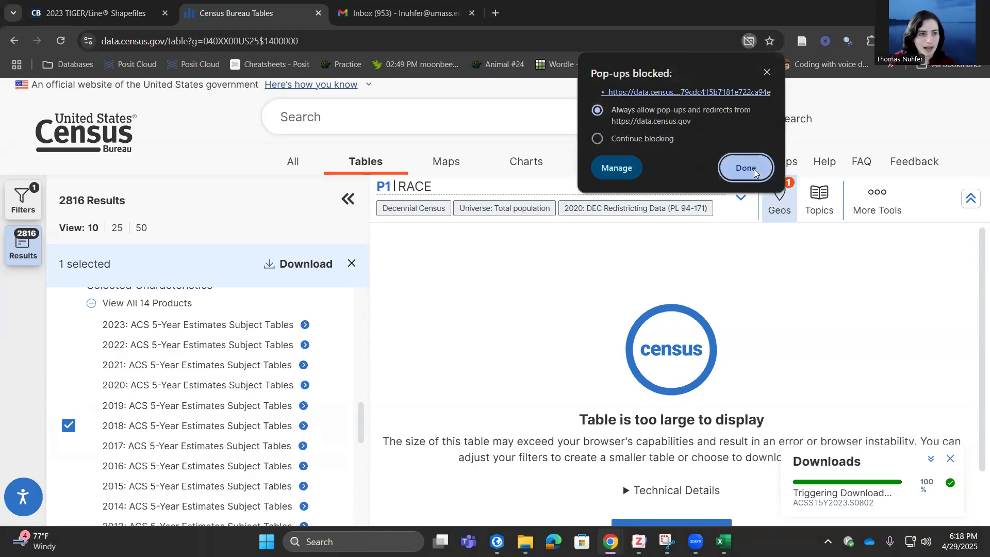
pyautogui.click(754, 173)
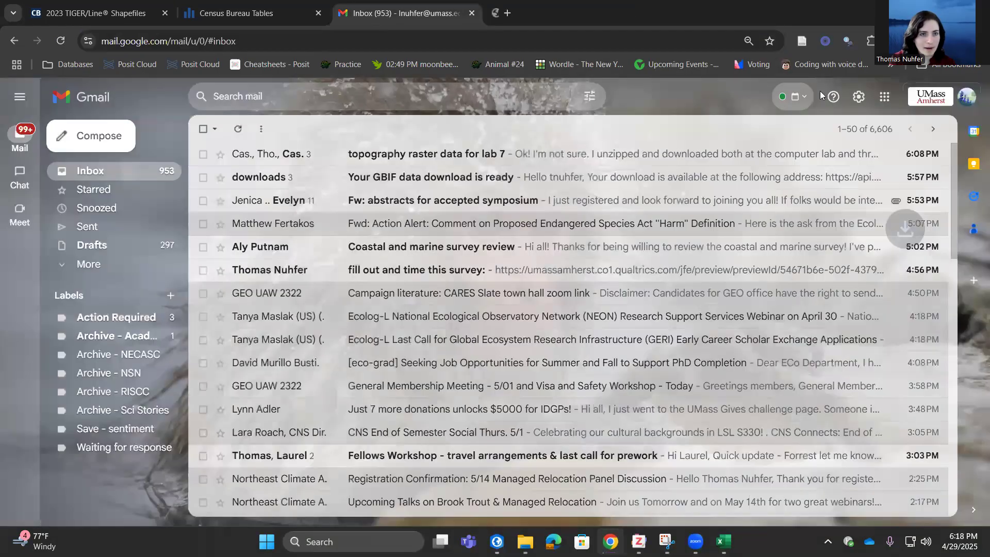
# Open the downloaded ACSST5Y2023.S0802 archive and view its ACSST5Y2023.S0802-Data file as a spreadsheet.
pyautogui.click(804, 79)
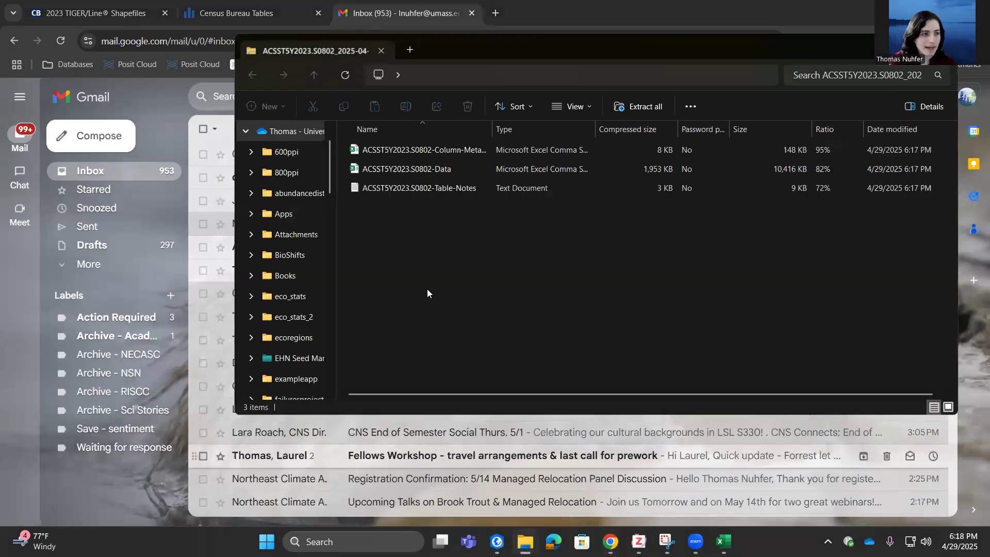
pyautogui.doubleClick(425, 163)
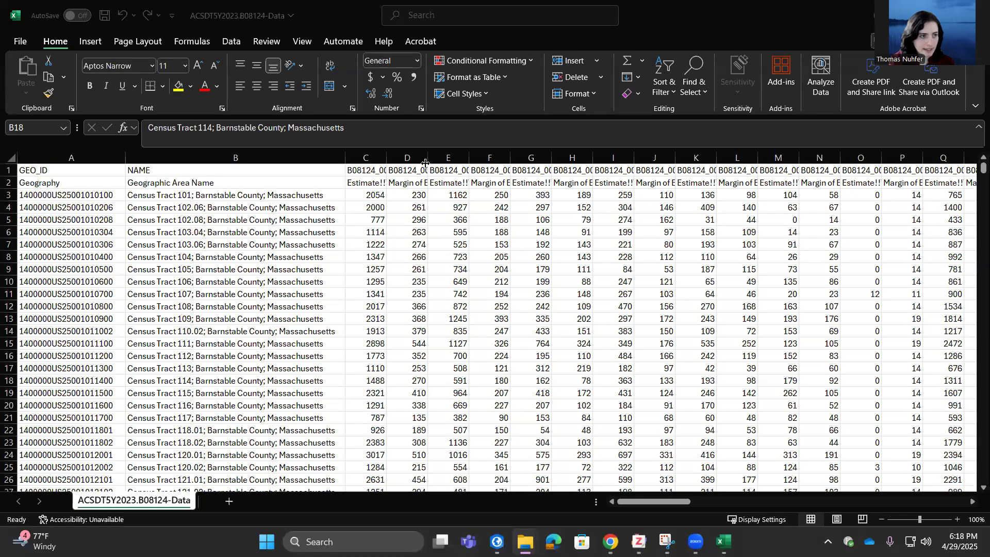
pyautogui.click(459, 281)
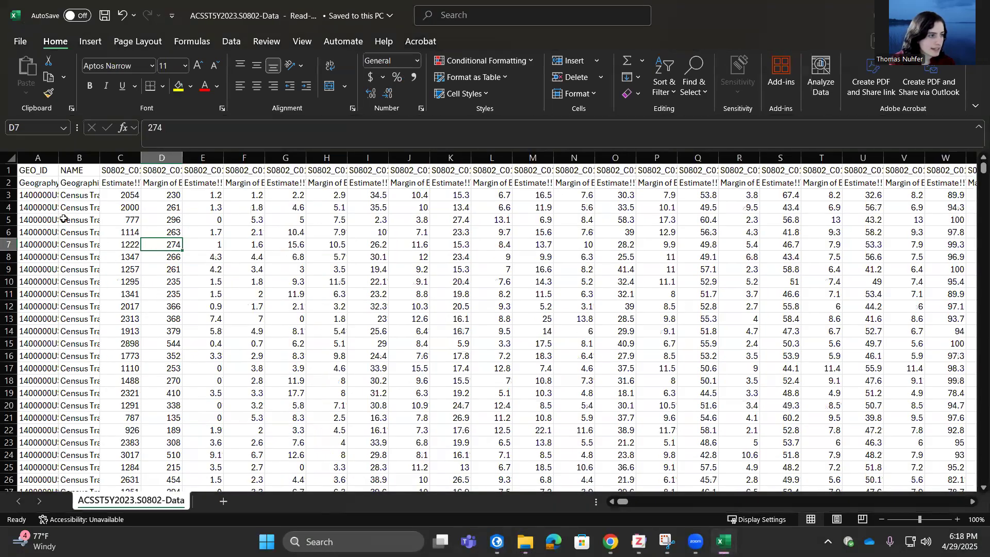
# Widen the NAME and GEO_ID columns of the S0802 data sheet and examine the census tract names and identifiers.
pyautogui.click(80, 220)
pyautogui.moveTo(103, 159); pyautogui.dragTo(253, 159)
pyautogui.click(133, 207)
pyautogui.click(140, 258)
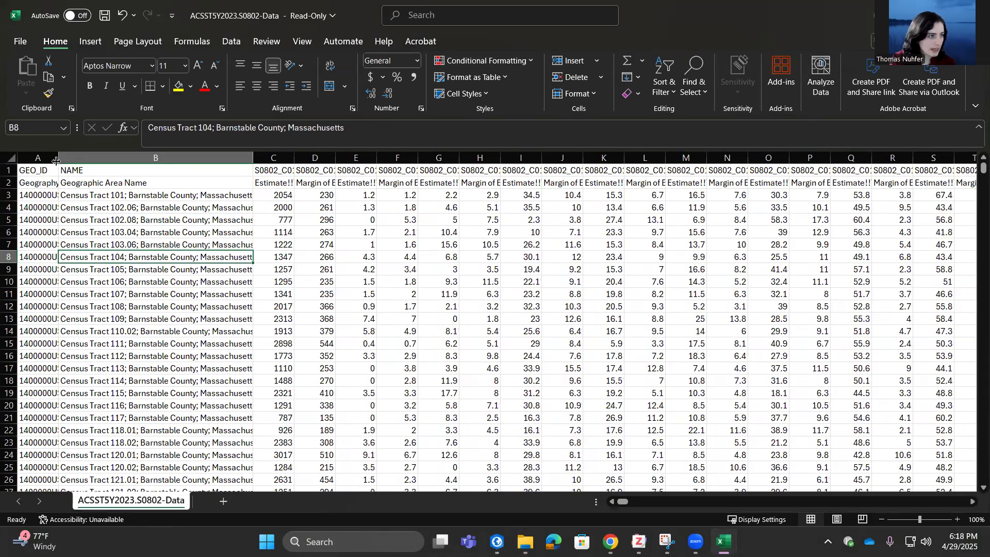
pyautogui.moveTo(57, 160); pyautogui.dragTo(149, 160)
pyautogui.click(49, 229)
pyautogui.click(99, 317)
pyautogui.click(109, 393)
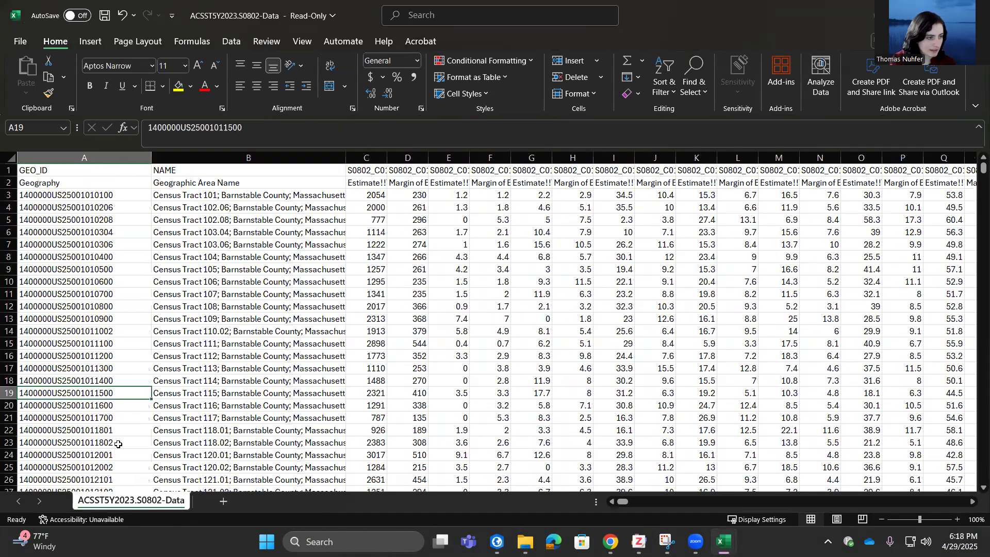
pyautogui.click(698, 308)
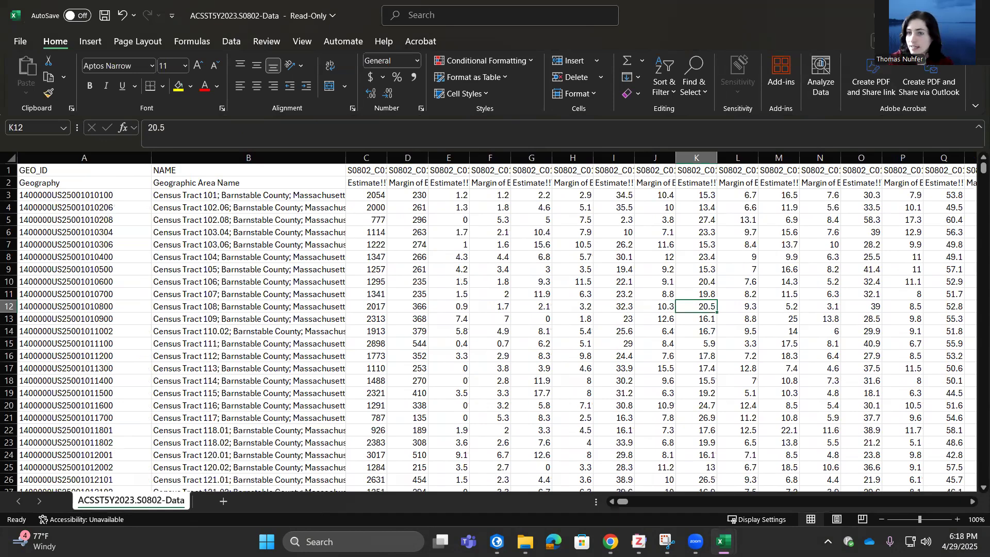
# Put away the S0802 and B08124 spreadsheets and the GBIF browser window to return to the ACSST5Y2023.S0802 archive.
pyautogui.click(916, 10)
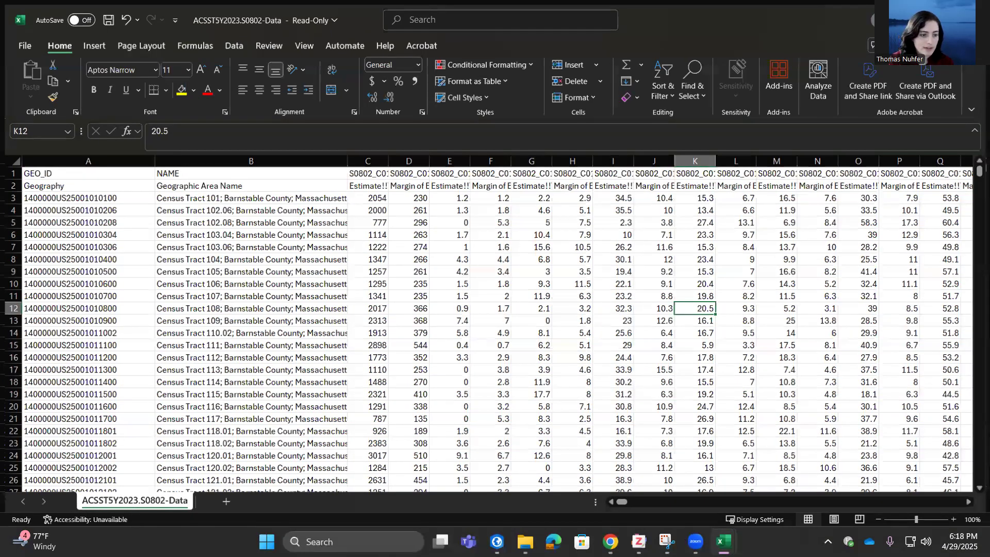
pyautogui.click(525, 541)
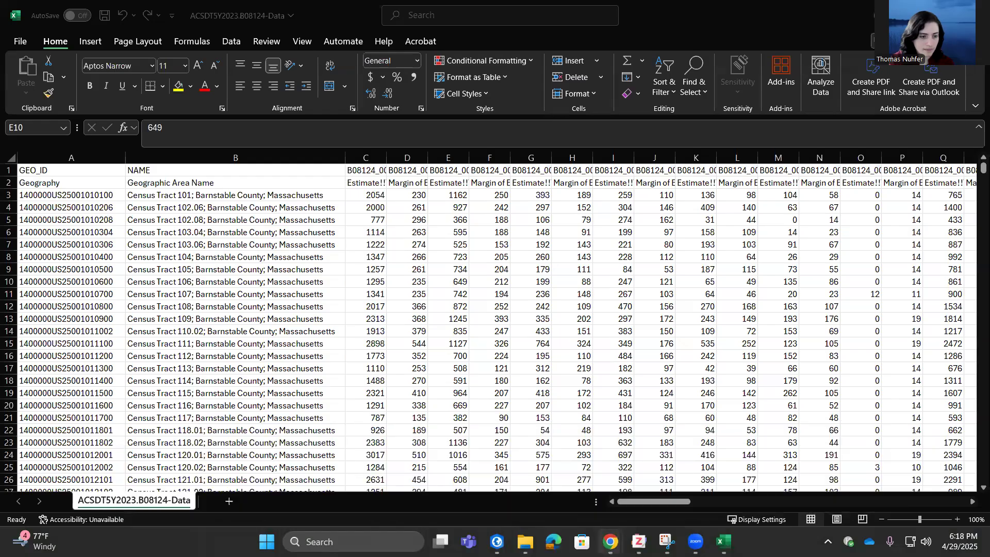
pyautogui.click(611, 542)
pyautogui.click(497, 483)
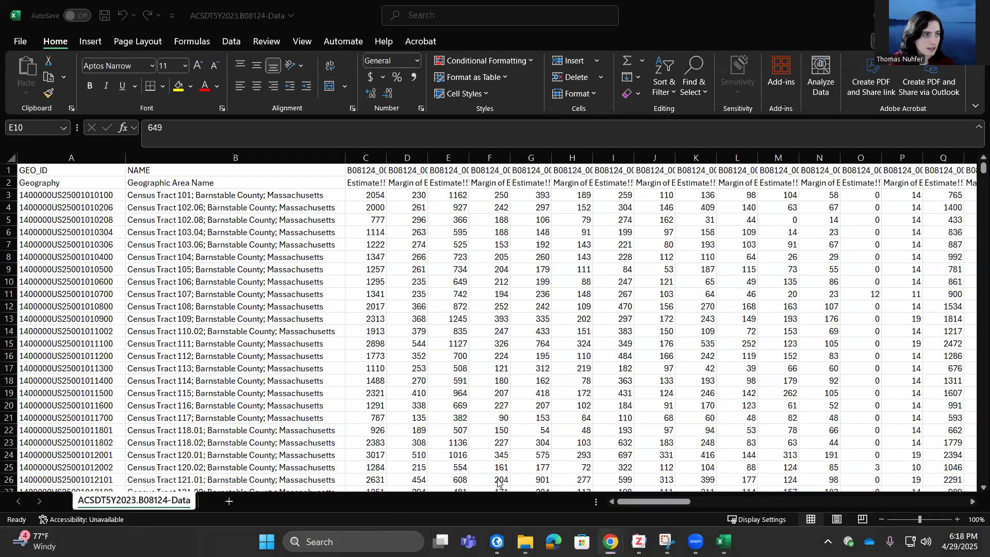
pyautogui.moveTo(621, 536)
pyautogui.click(677, 485)
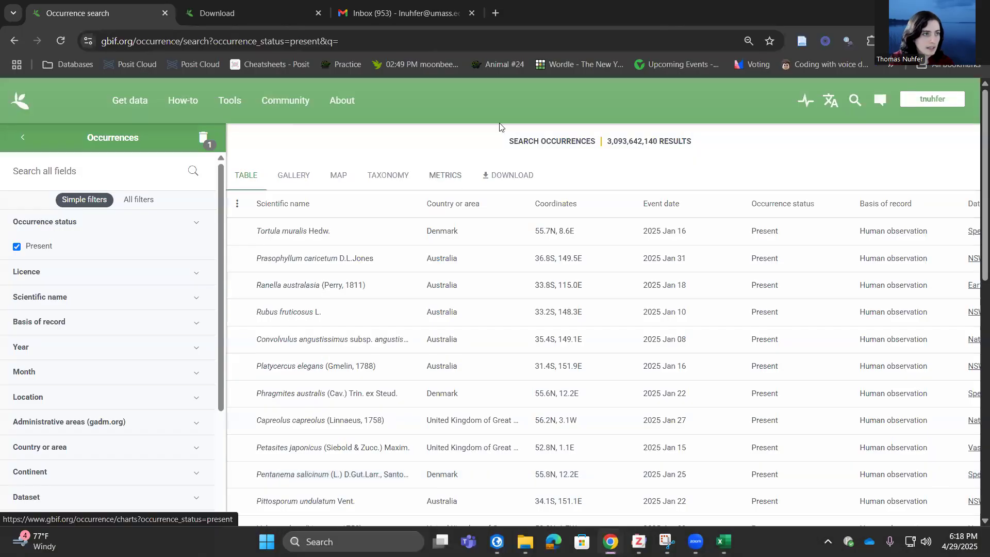
pyautogui.click(946, 12)
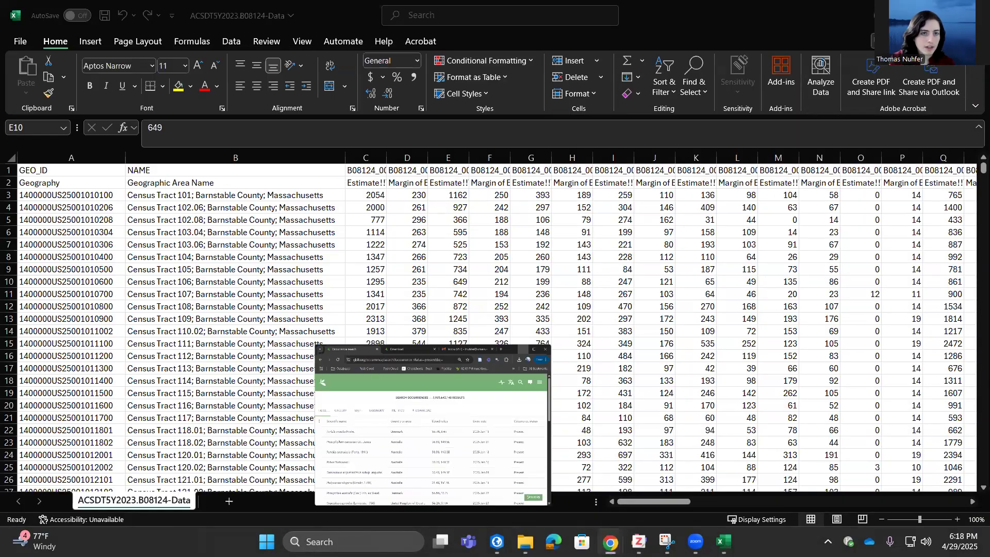
pyautogui.click(918, 13)
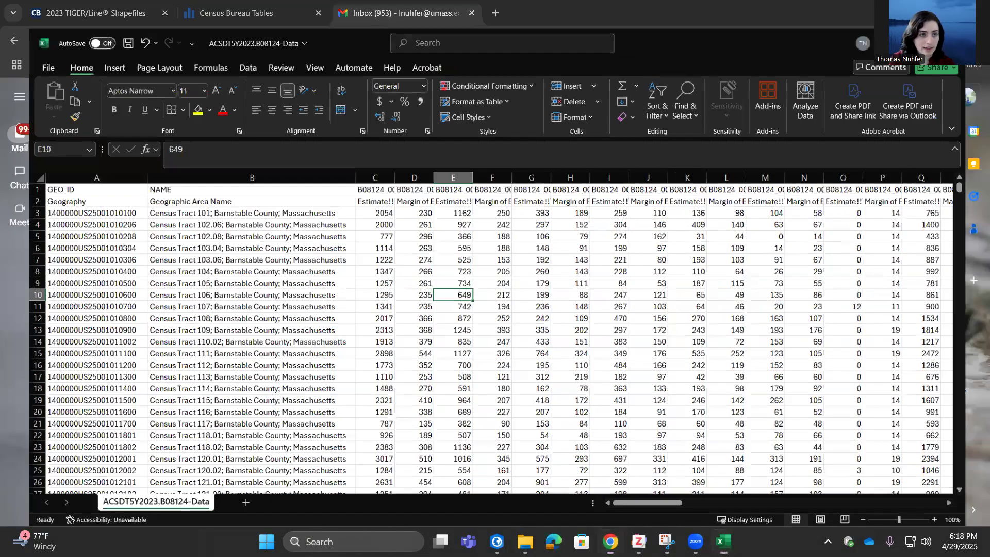
pyautogui.click(894, 43)
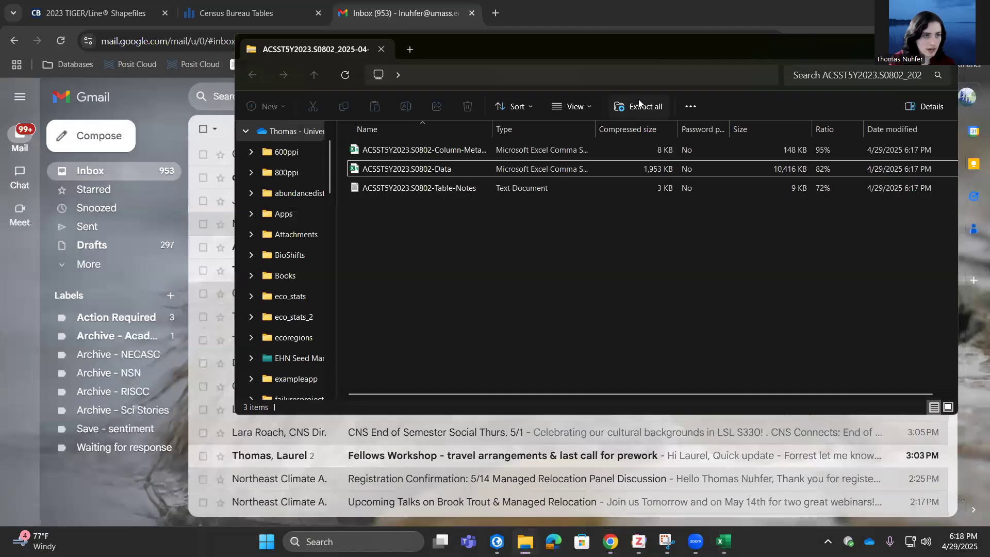
# Start extracting the archive and create a destination folder named census_data inside the GIS TA folder.
pyautogui.click(639, 103)
pyautogui.click(626, 211)
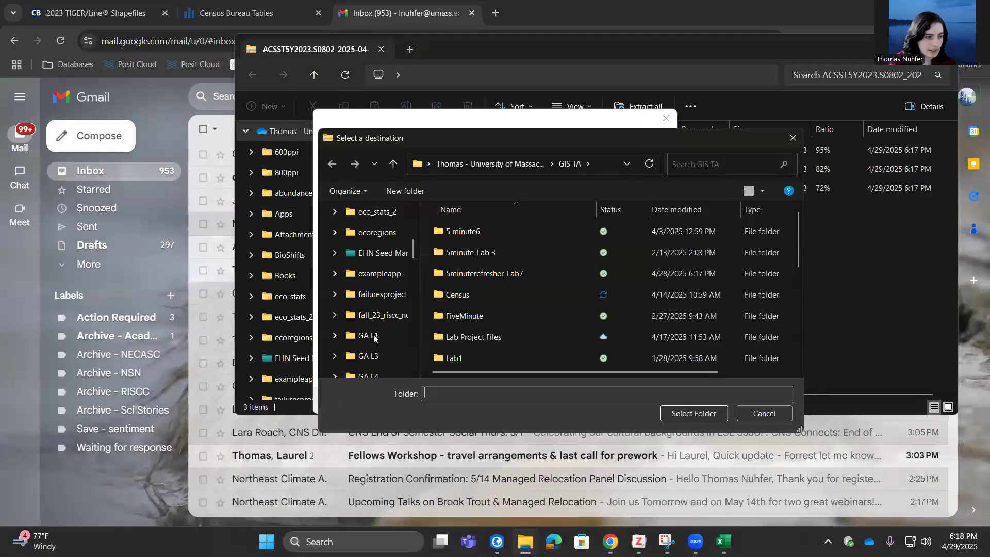
pyautogui.scroll(-2, 381, 330)
pyautogui.click(386, 336)
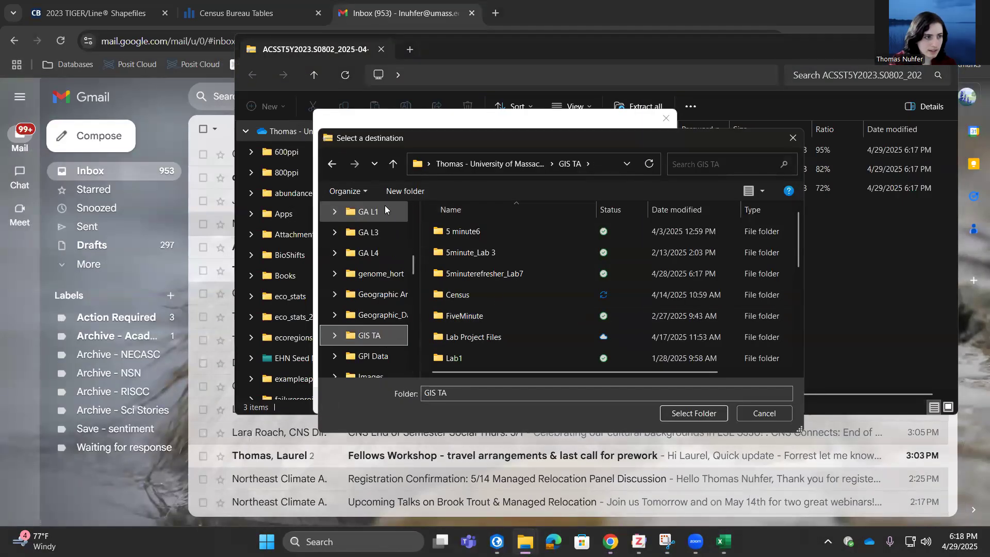
pyautogui.click(407, 192)
pyautogui.write('census_data')
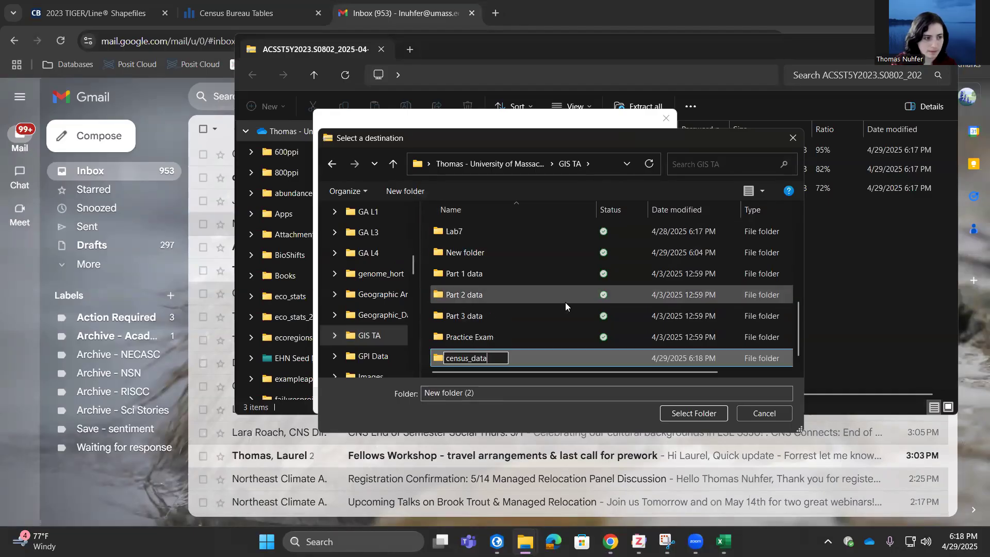
pyautogui.press('Return')
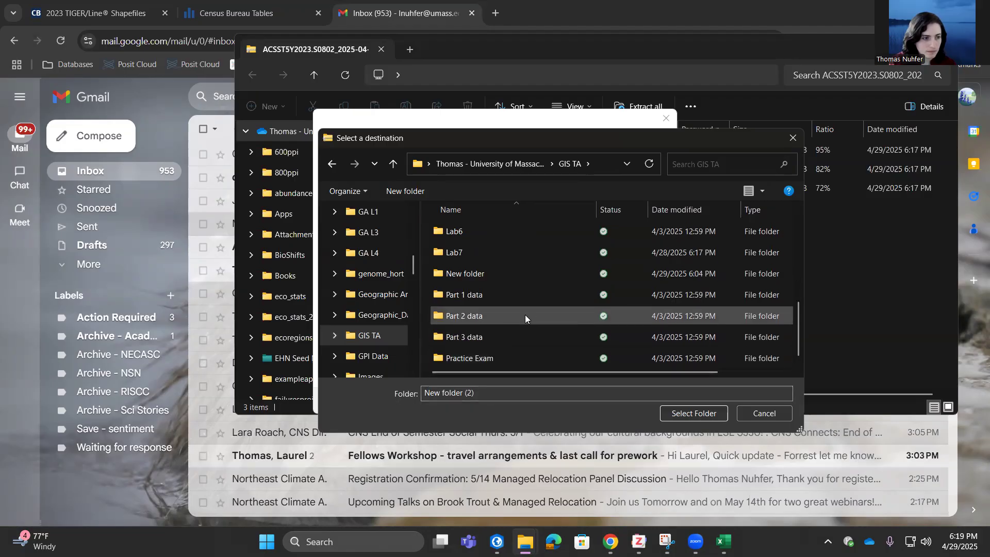
# Extract the S0802 files into the census_data folder and close the open file windows.
pyautogui.click(499, 319)
pyautogui.click(689, 413)
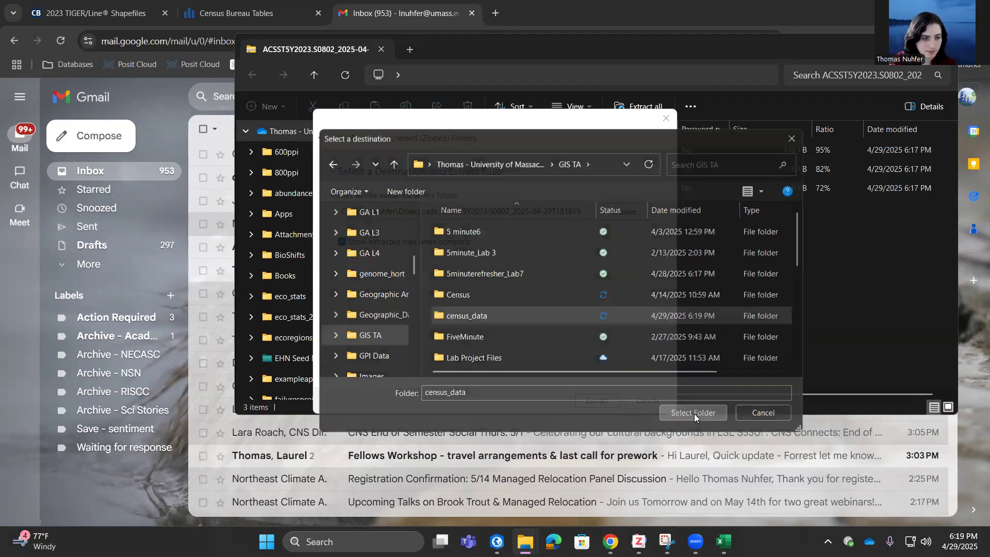
pyautogui.click(597, 400)
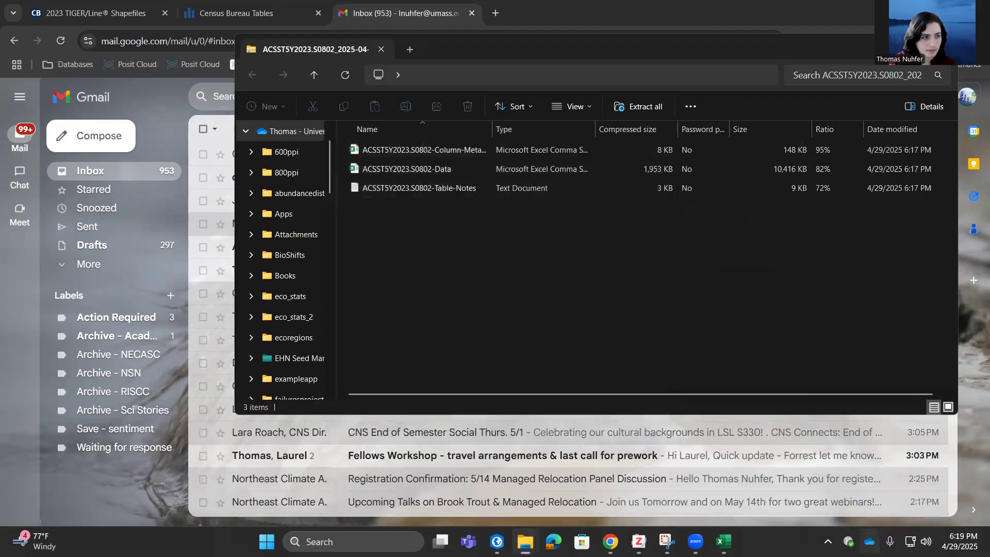
pyautogui.click(900, 66)
pyautogui.click(902, 48)
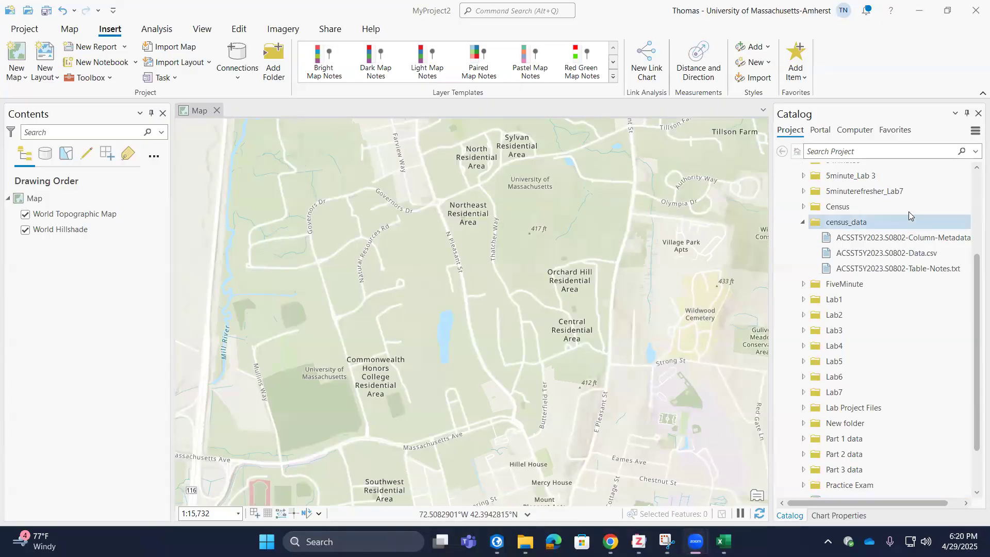
# In the ArcGIS Pro project, add tl_2023_25_tract.shp and ACSST5Y2023.S0802-Data.csv to the map.
pyautogui.scroll(-2, 878, 433)
pyautogui.moveTo(882, 445); pyautogui.dragTo(548, 348)
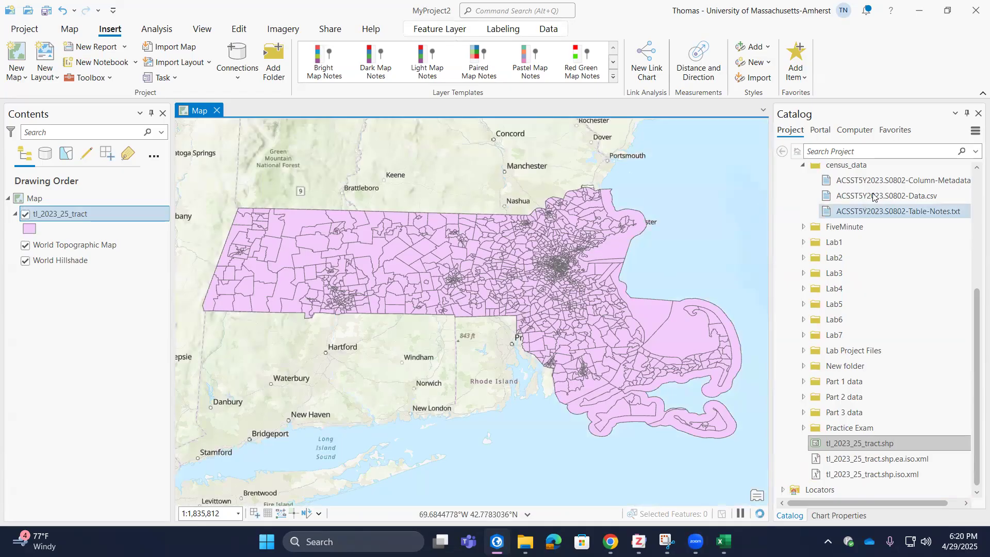
pyautogui.moveTo(886, 198); pyautogui.dragTo(586, 286)
pyautogui.moveTo(460, 282); pyautogui.dragTo(457, 284)
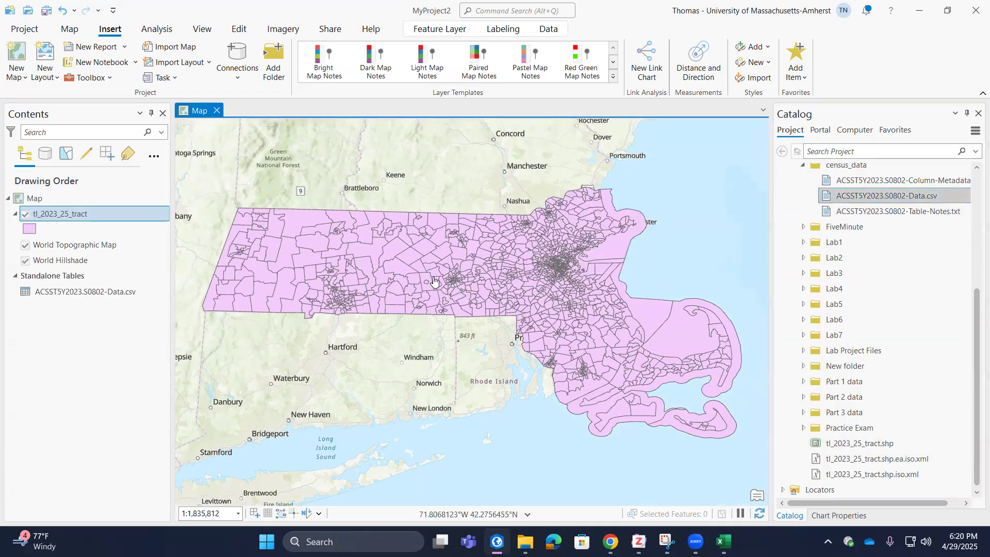
# Open the standalone ACSST5Y2023.S0802-Data.csv table and examine its GEO_ID and NAME values.
pyautogui.rightClick(100, 295)
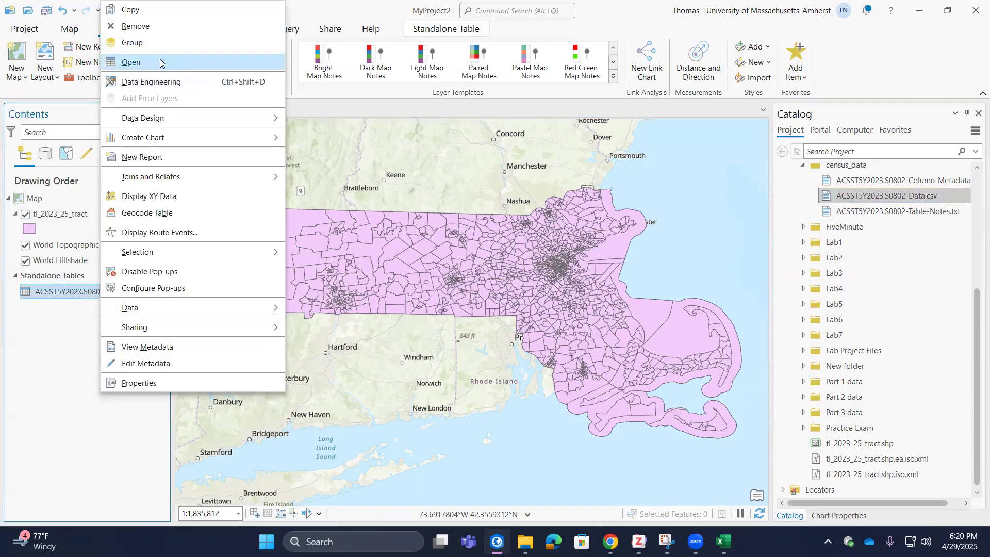
pyautogui.click(160, 62)
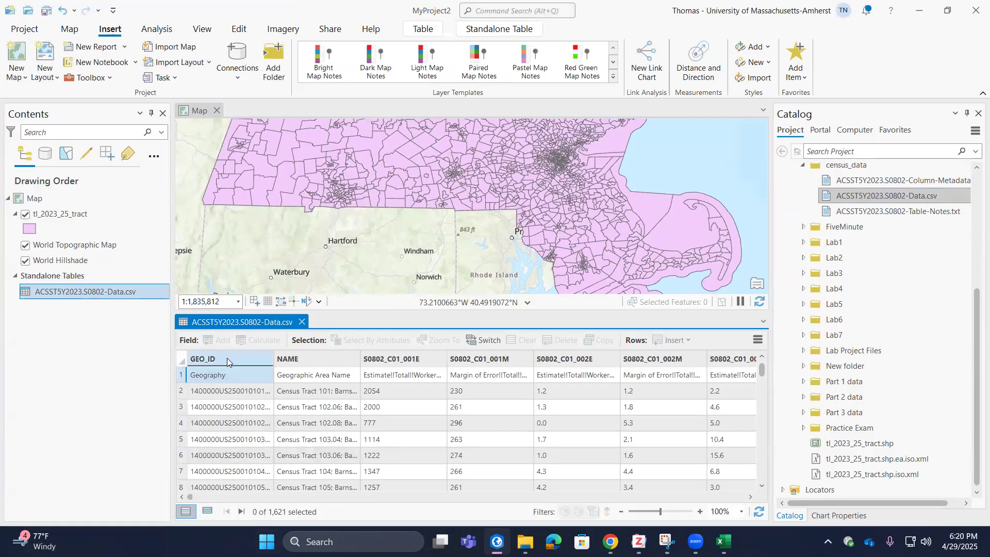
pyautogui.click(229, 398)
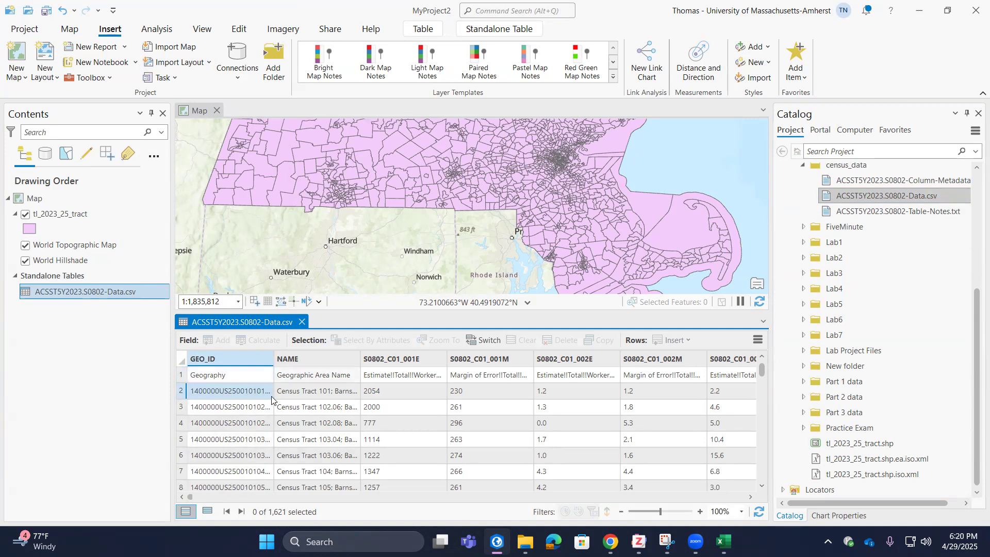
pyautogui.scroll(-2, 301, 439)
pyautogui.click(307, 428)
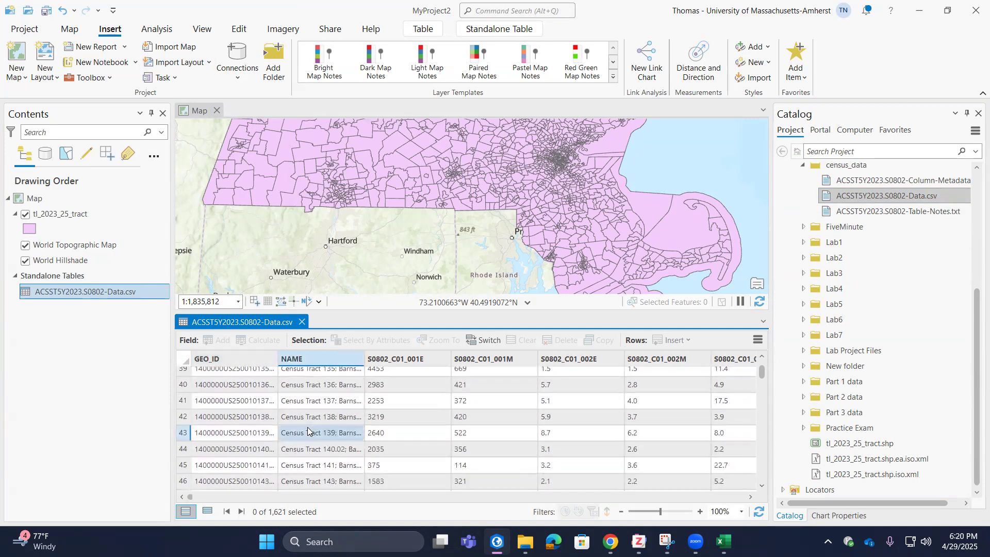
pyautogui.scroll(-1, 307, 428)
pyautogui.scroll(2, 307, 433)
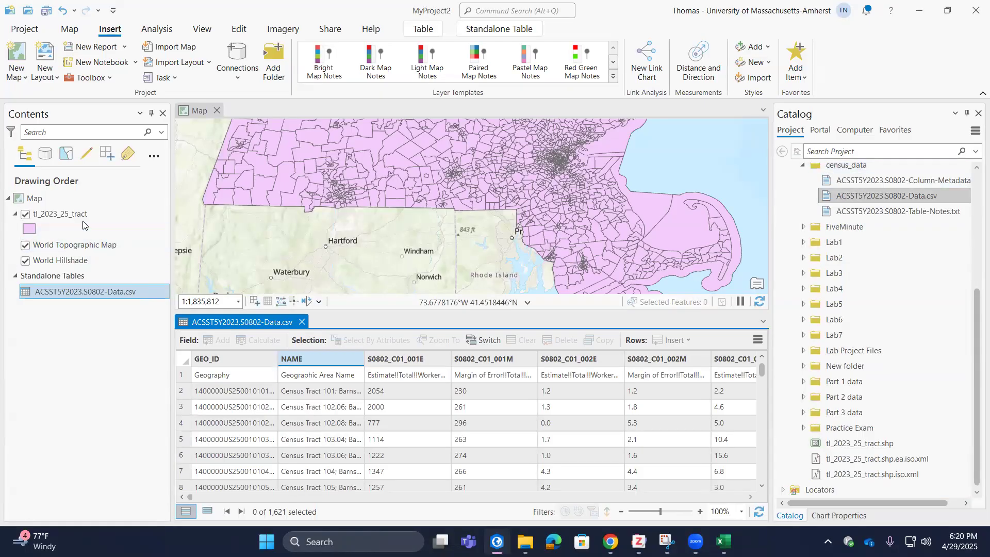
# Open the attribute table of the tl_2023_25_tract layer and examine its GEOIDFQ field as a possible join key.
pyautogui.rightClick(69, 214)
pyautogui.click(103, 137)
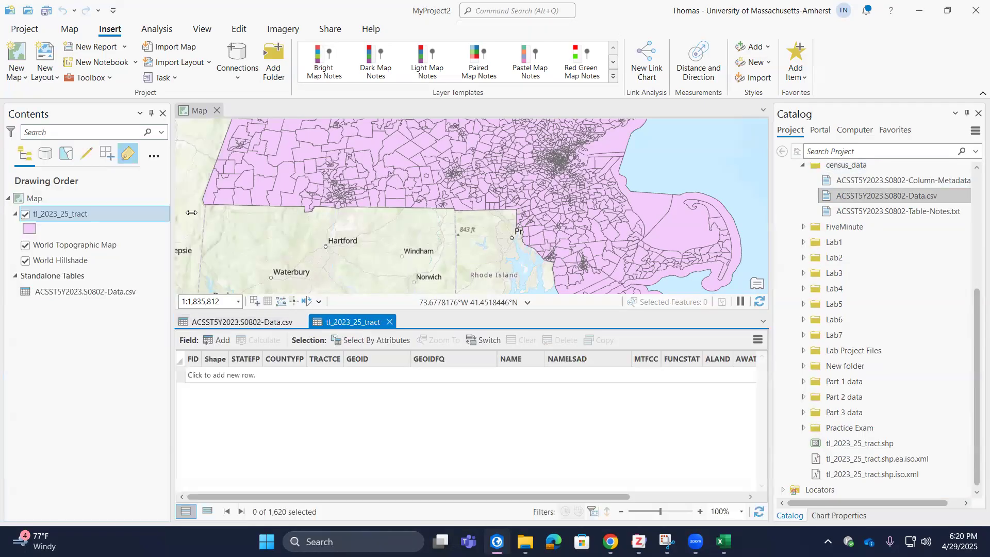
pyautogui.moveTo(283, 498); pyautogui.dragTo(386, 410)
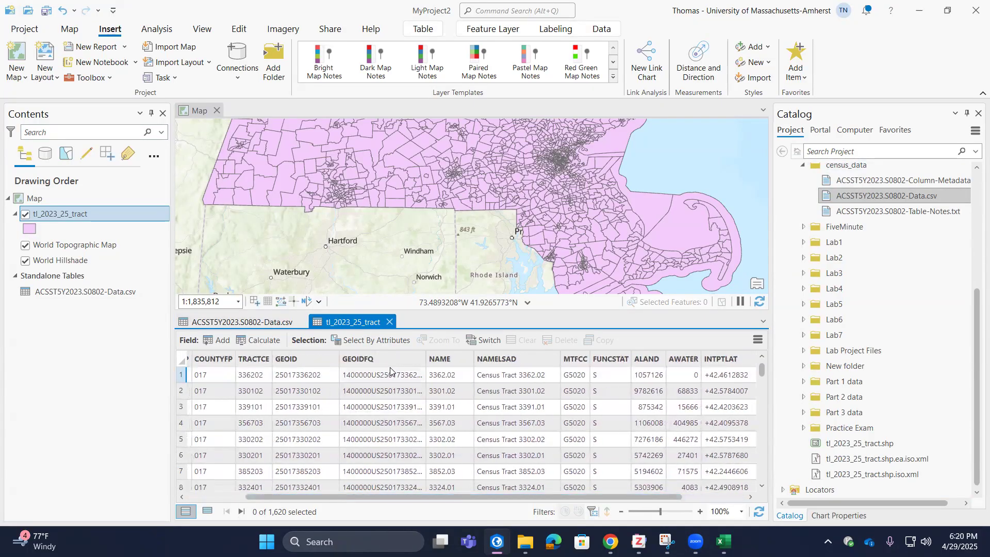
# Set up an attribute join on the tl_2023_25_tract layer, matching GEOIDFQ to GEO_ID in ACSST5Y2023.S0802-Data.csv.
pyautogui.rightClick(39, 220)
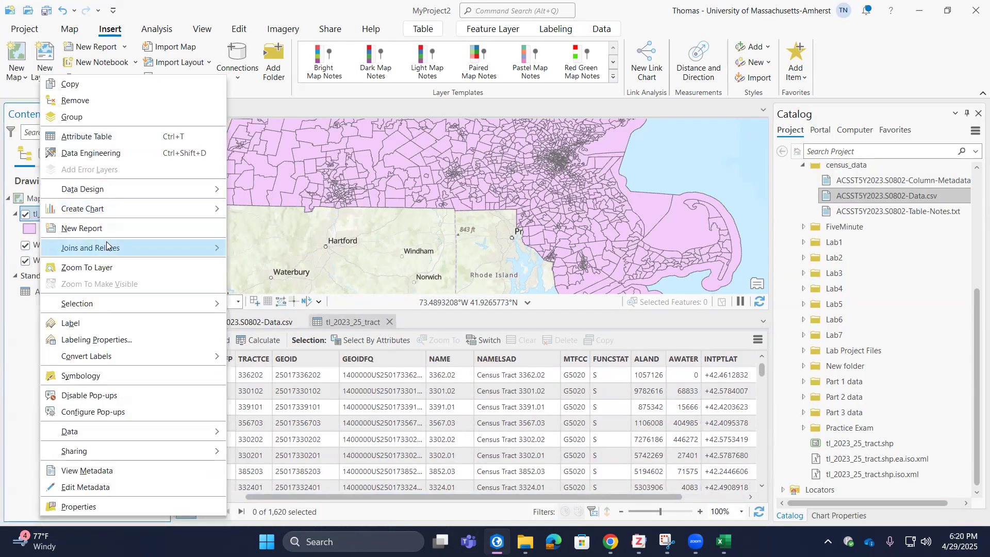
pyautogui.moveTo(202, 247)
pyautogui.click(273, 249)
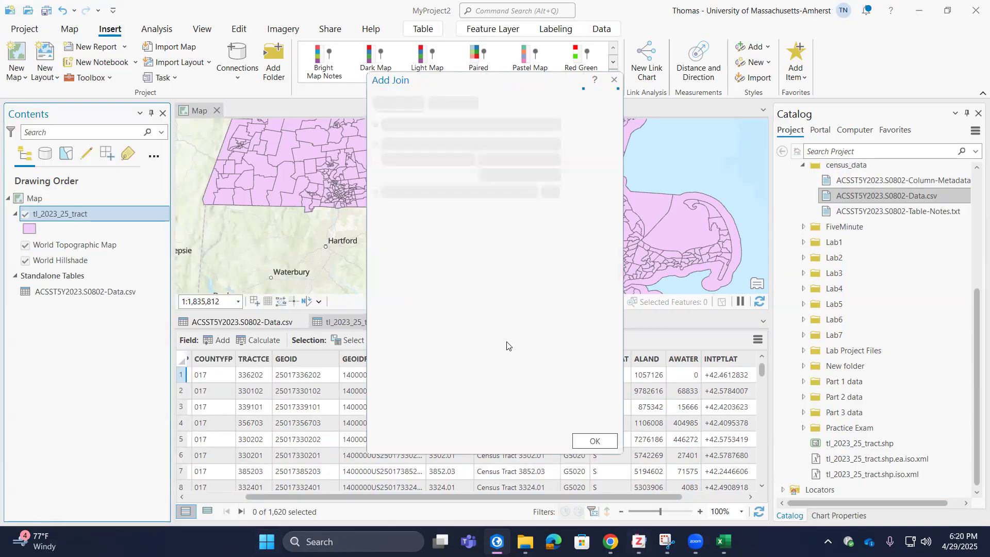
pyautogui.click(591, 140)
pyautogui.click(597, 141)
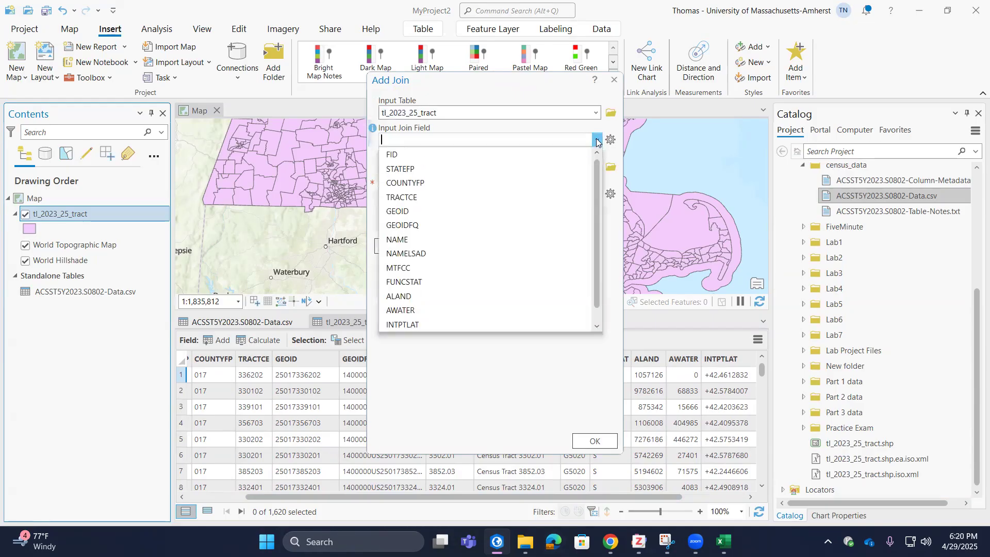
pyautogui.click(557, 225)
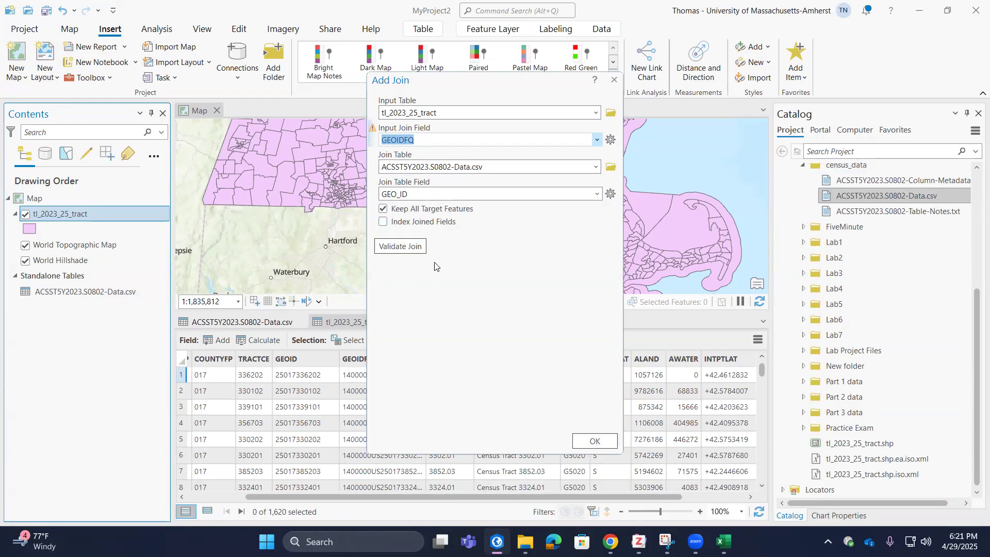
# Validate and apply the join, and check the tract layer's attribute table for the appended S0802 columns.
pyautogui.click(399, 247)
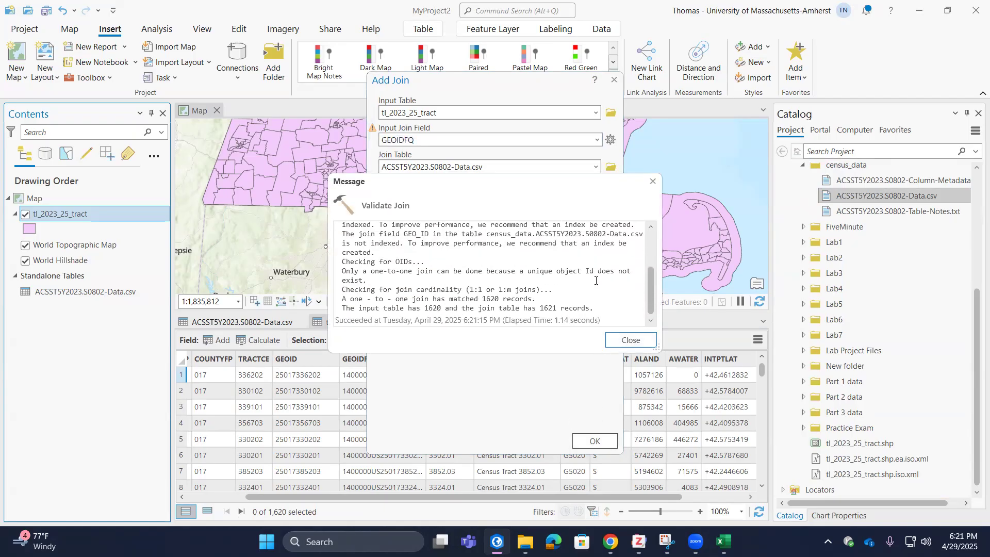
pyautogui.scroll(2, 596, 281)
pyautogui.scroll(-2, 595, 285)
pyautogui.click(654, 185)
pyautogui.click(595, 442)
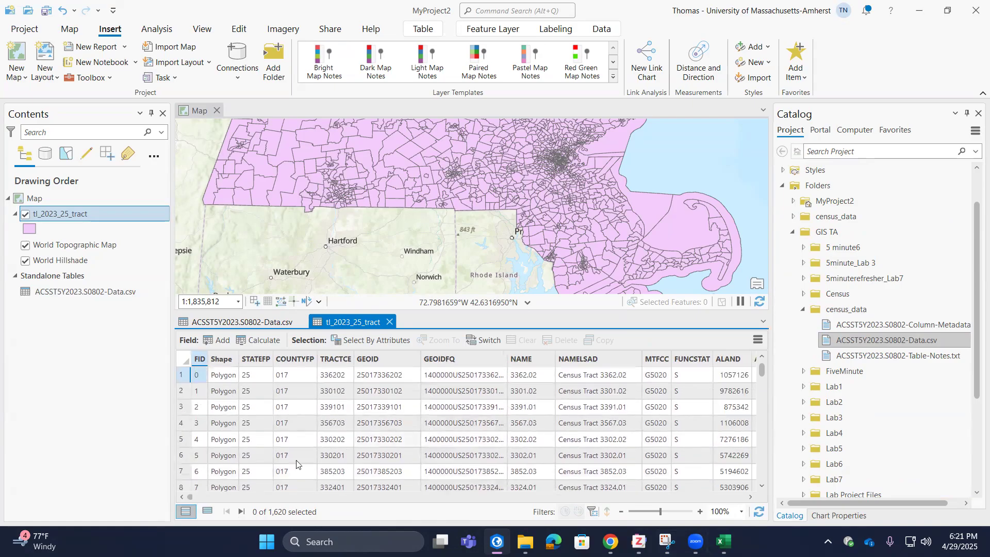
pyautogui.moveTo(190, 497); pyautogui.dragTo(156, 498)
pyautogui.moveTo(216, 489); pyautogui.dragTo(192, 485)
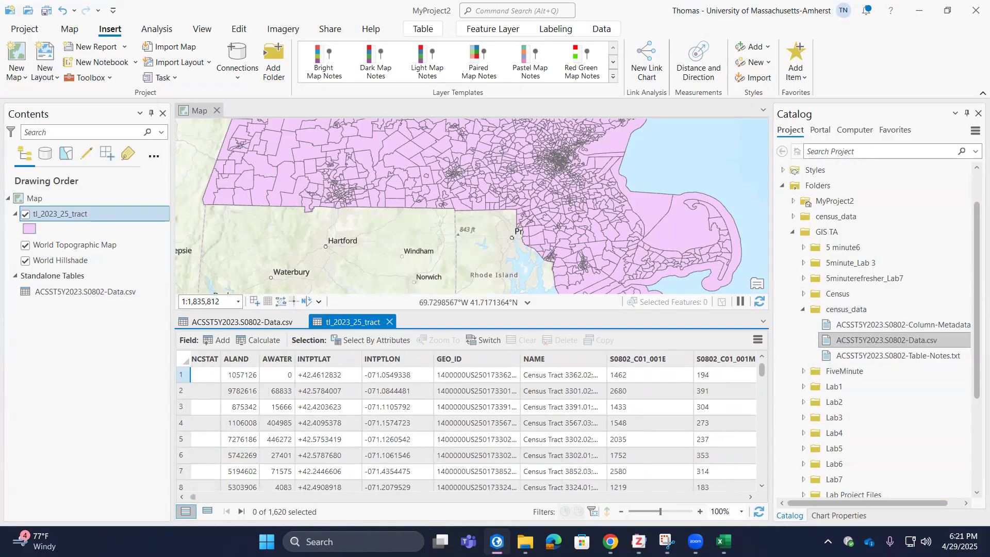